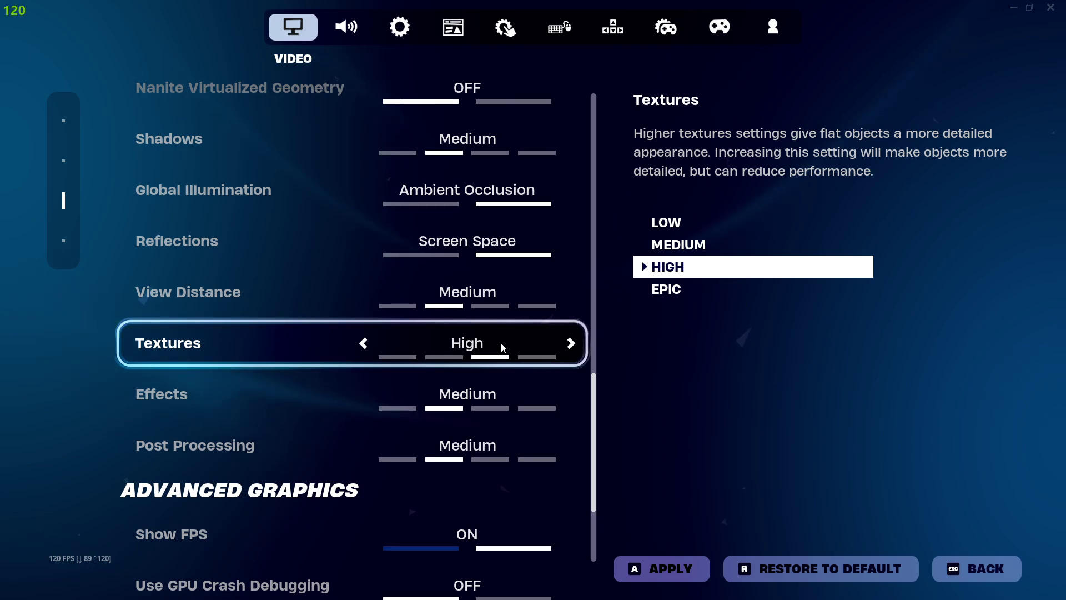
- Review the graphics quality and advanced graphics settings, apply the video settings, and decline the game restart
scroll(502, 347, "down", 1)
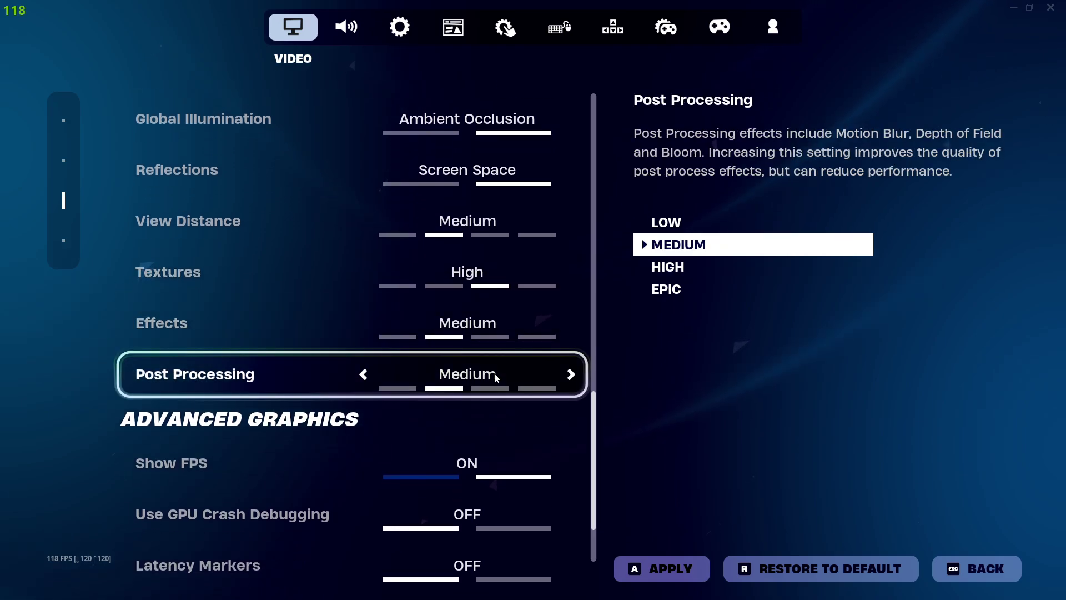
scroll(489, 374, "down", 1)
scroll(496, 378, "down", 1)
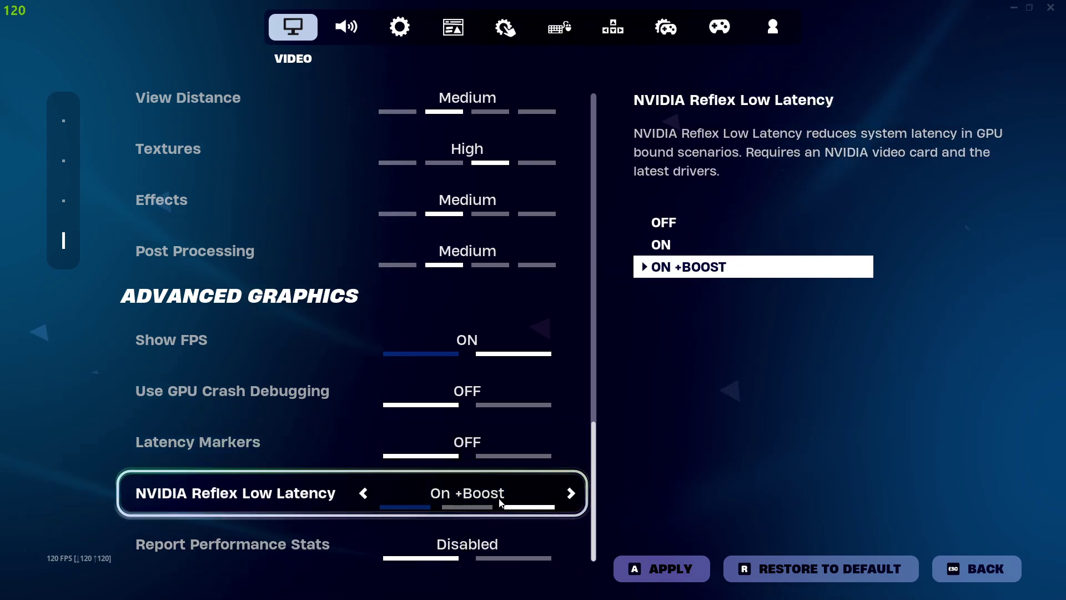
scroll(412, 352, "up", 6)
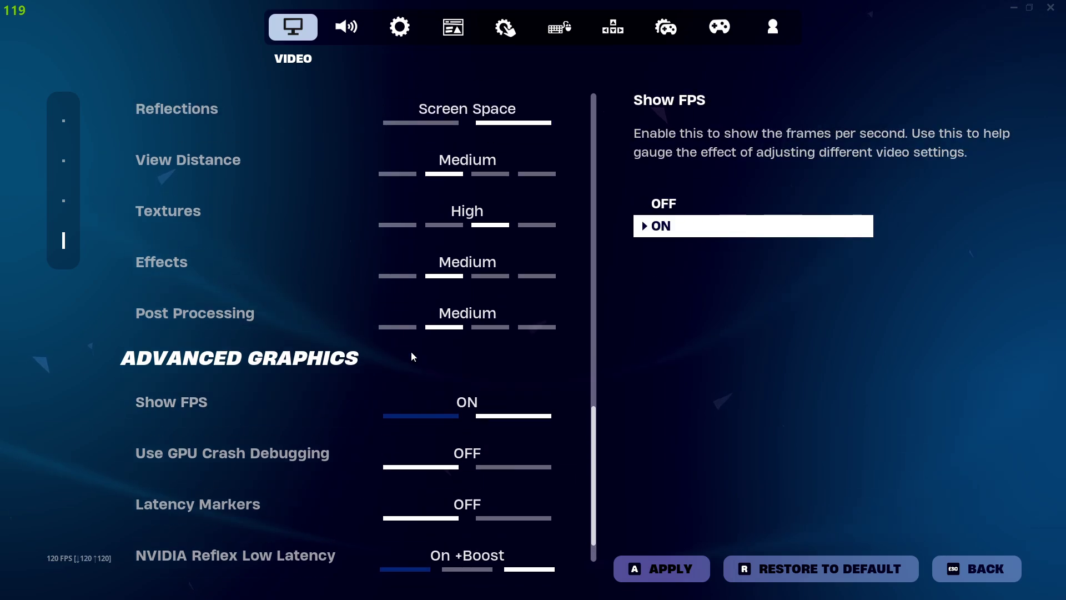
scroll(433, 389, "up", 5)
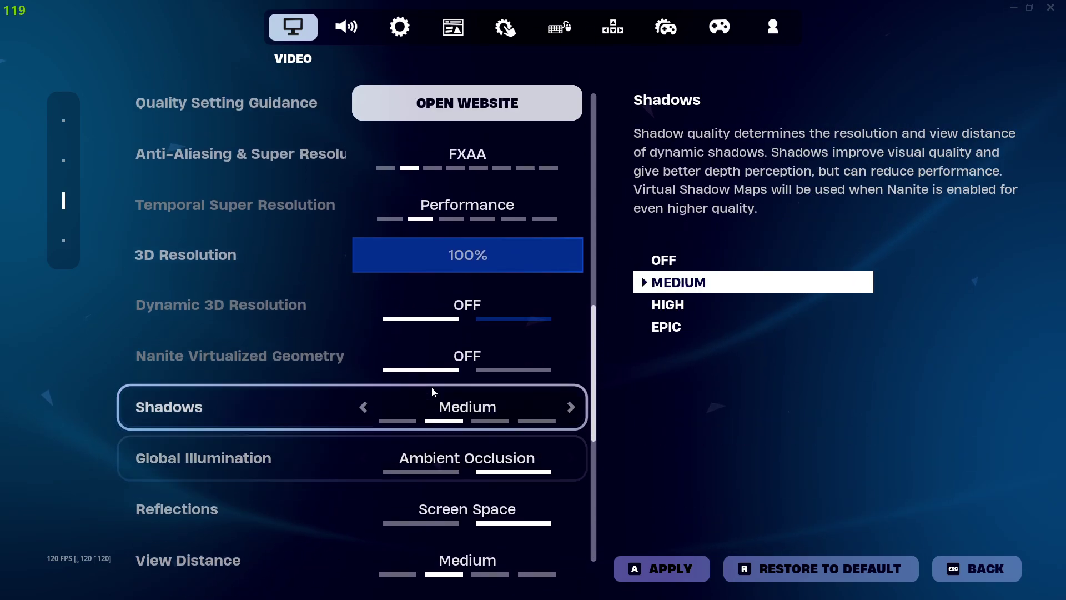
left_click(660, 558)
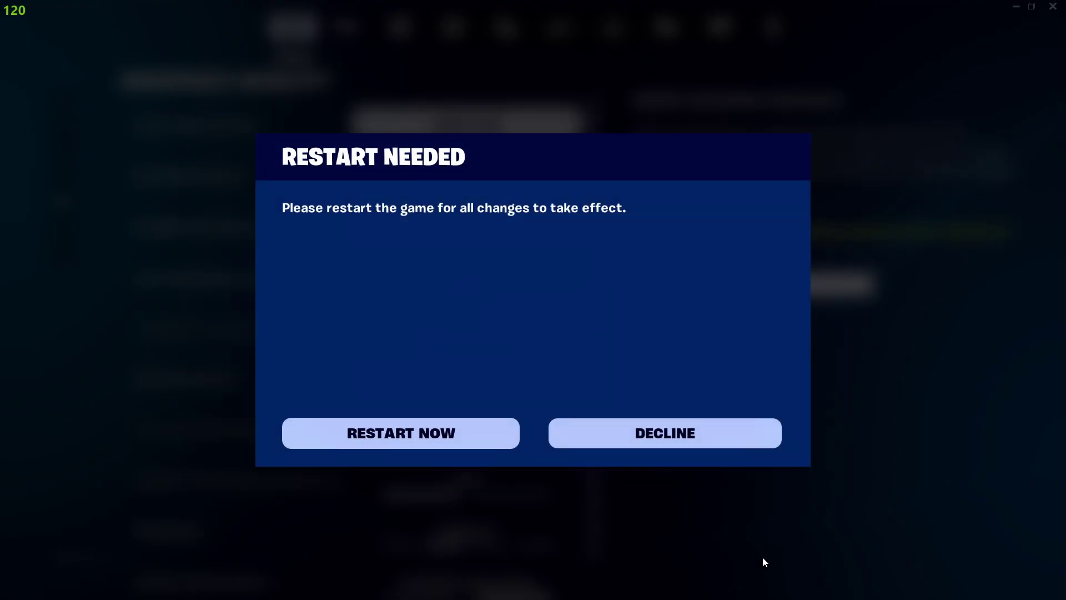
left_click(602, 433)
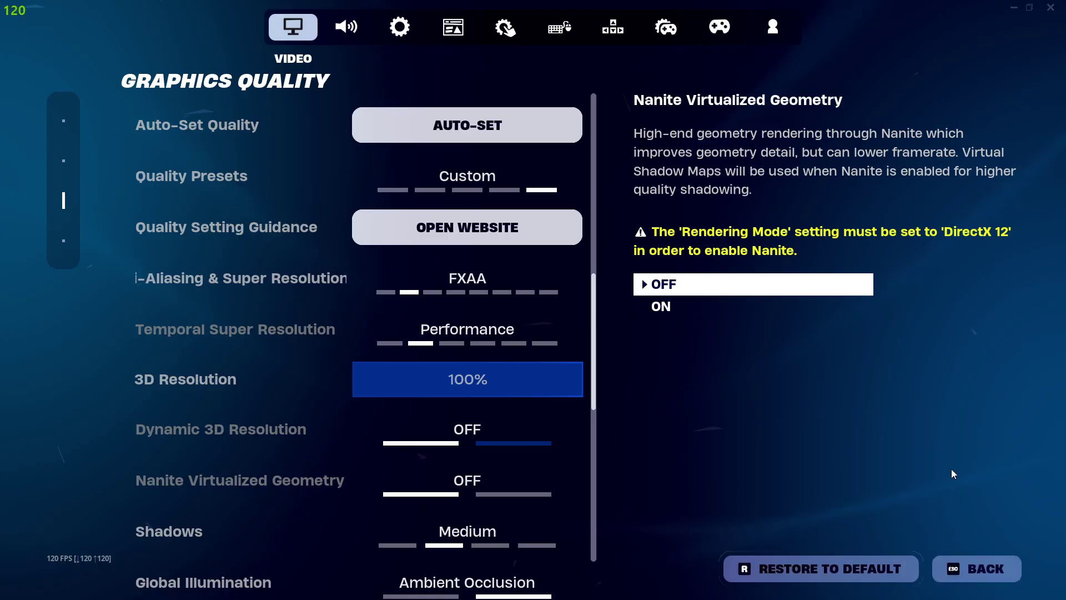
- Leave the video settings, minimize Fortnite and open Game Mode settings in Windows Settings
left_click(985, 562)
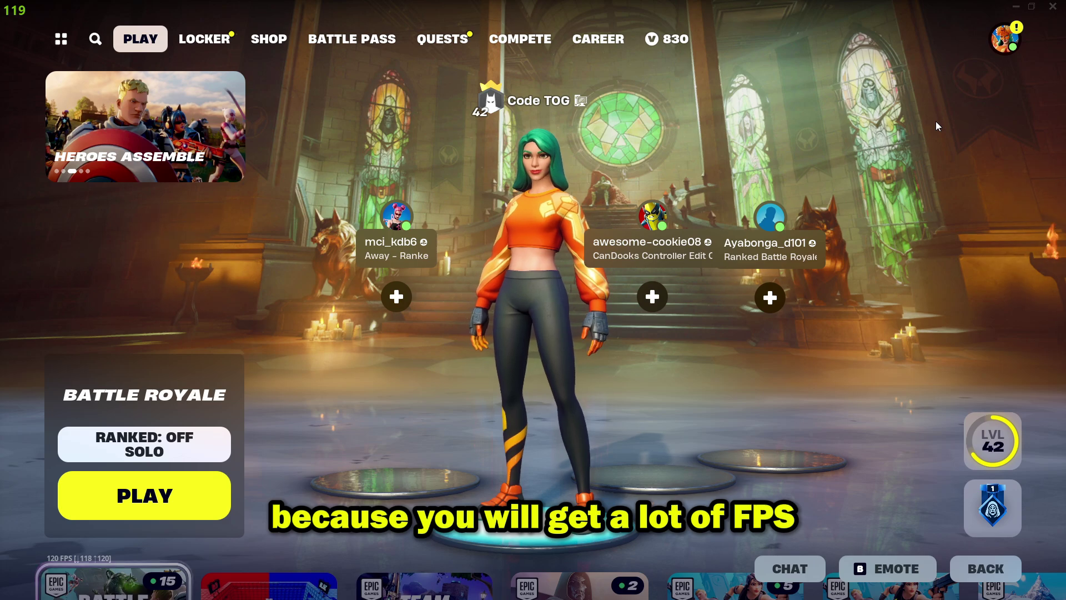
left_click(1017, 7)
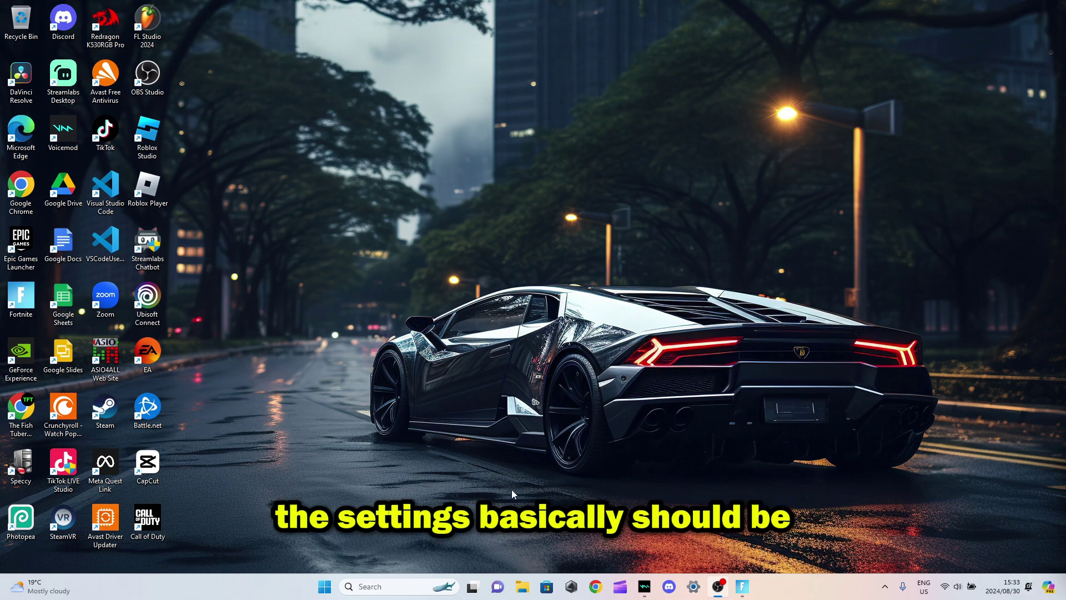
left_click(375, 586)
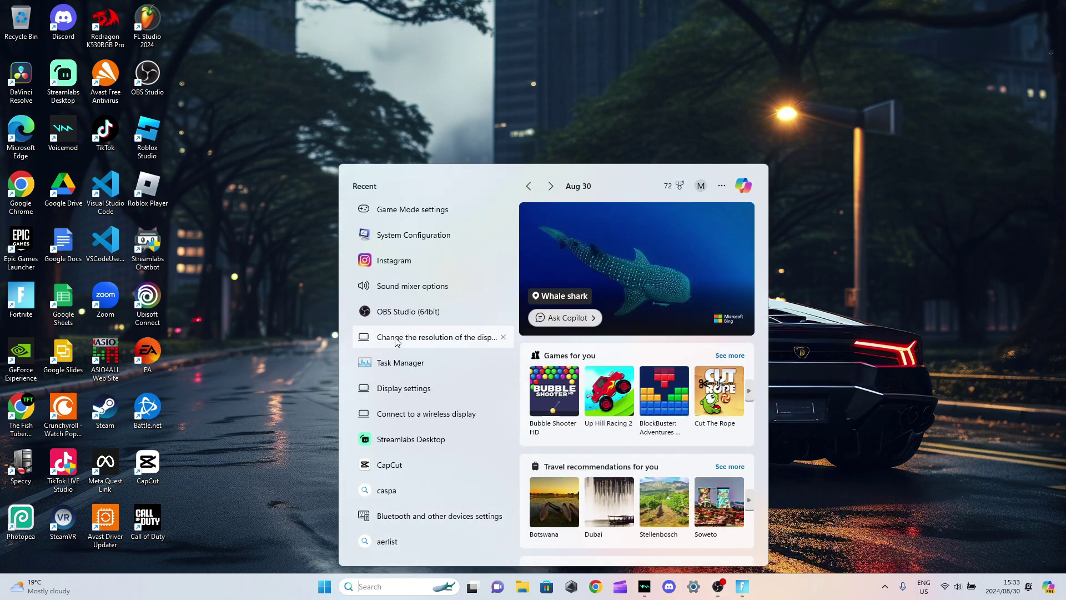
type("gamw")
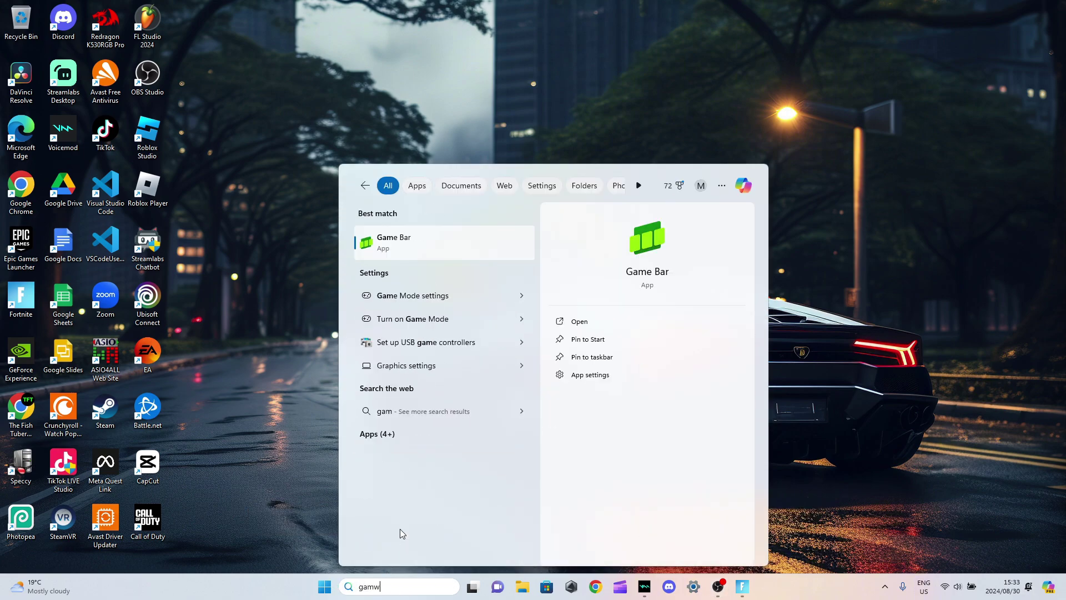
key("BackSpace")
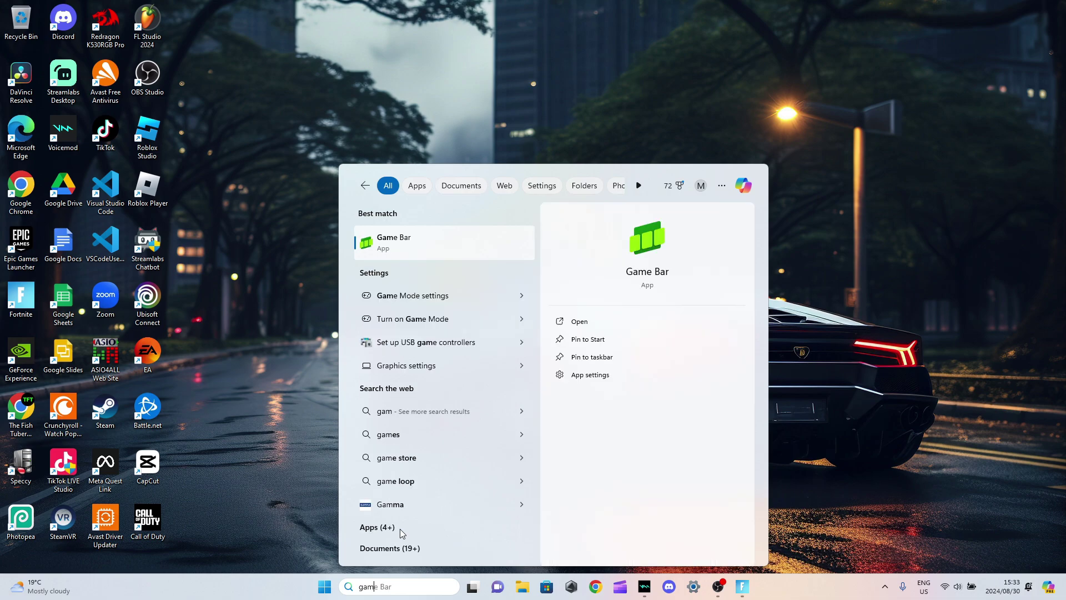
left_click(449, 298)
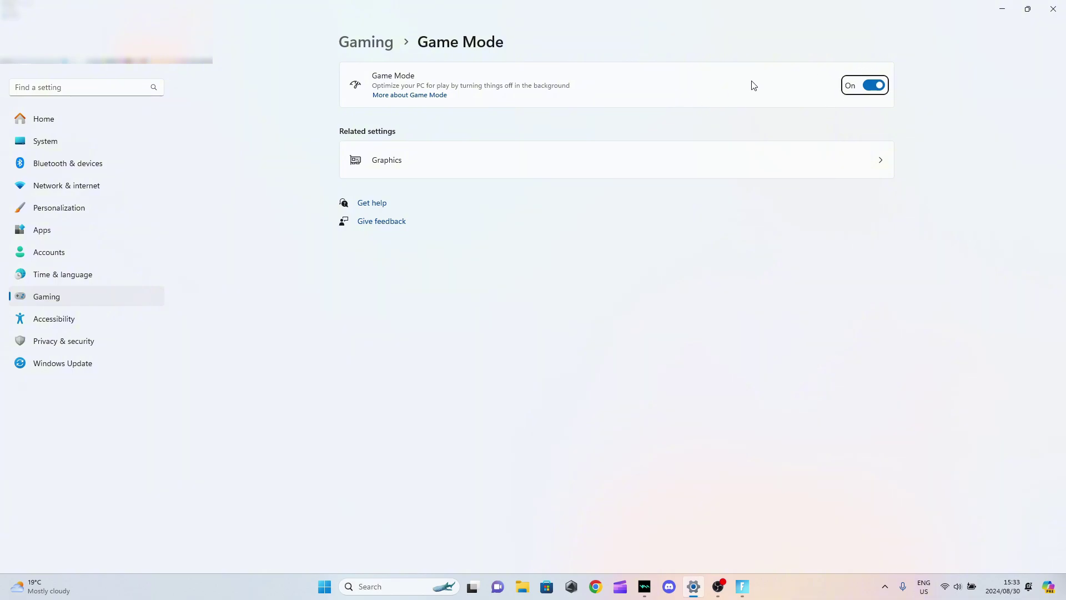
- Open the related Graphics settings page with its custom options for apps
left_click(647, 160)
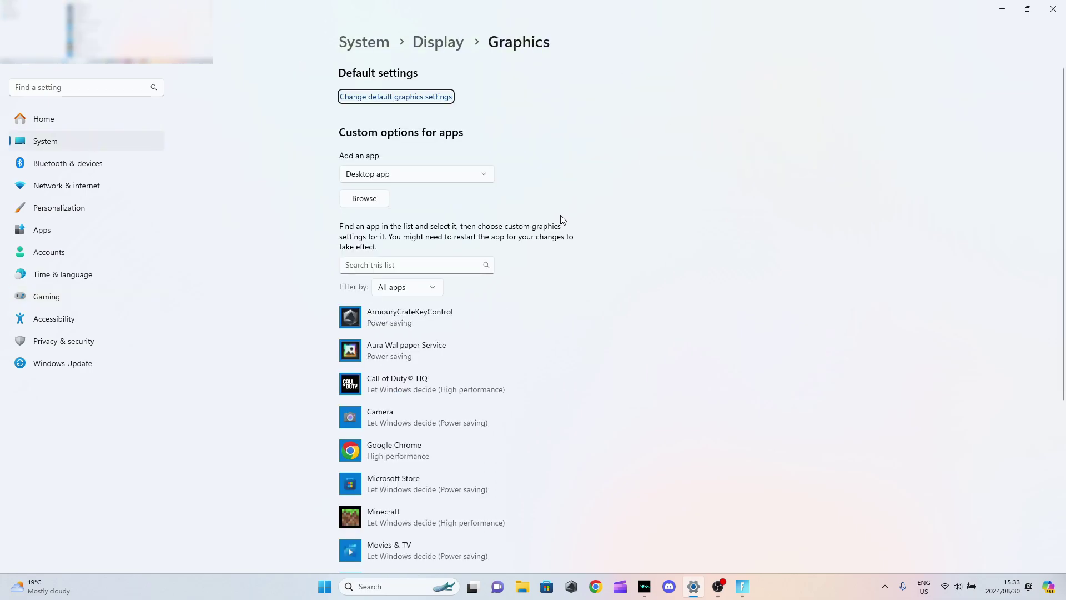
scroll(511, 241, "down", 2)
scroll(501, 238, "up", 2)
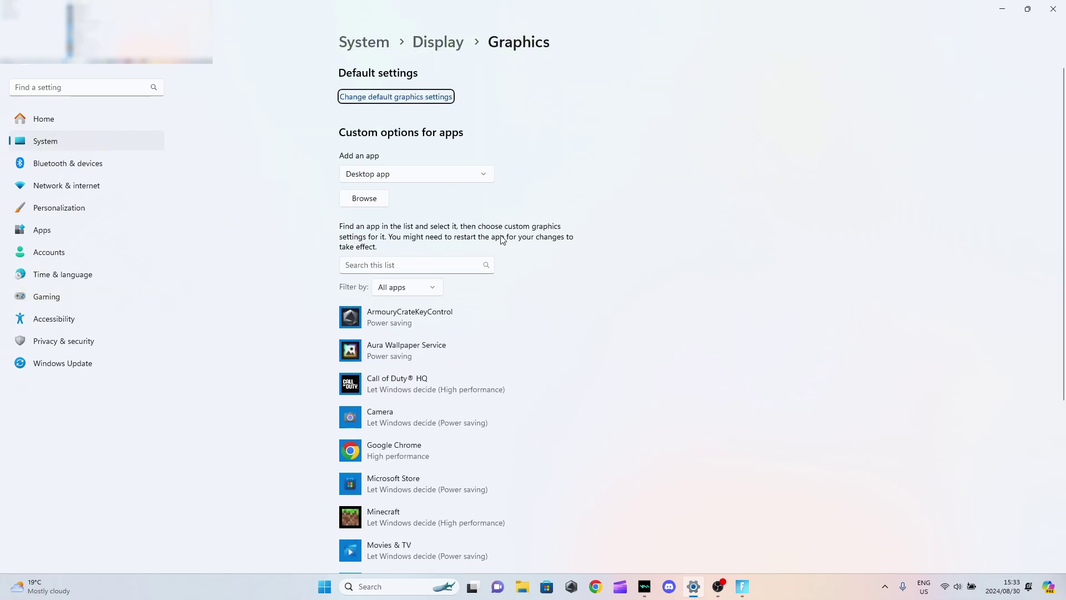
- Start adding a desktop app and browse to the Program Files > Epic Games folder on drive C
left_click(364, 199)
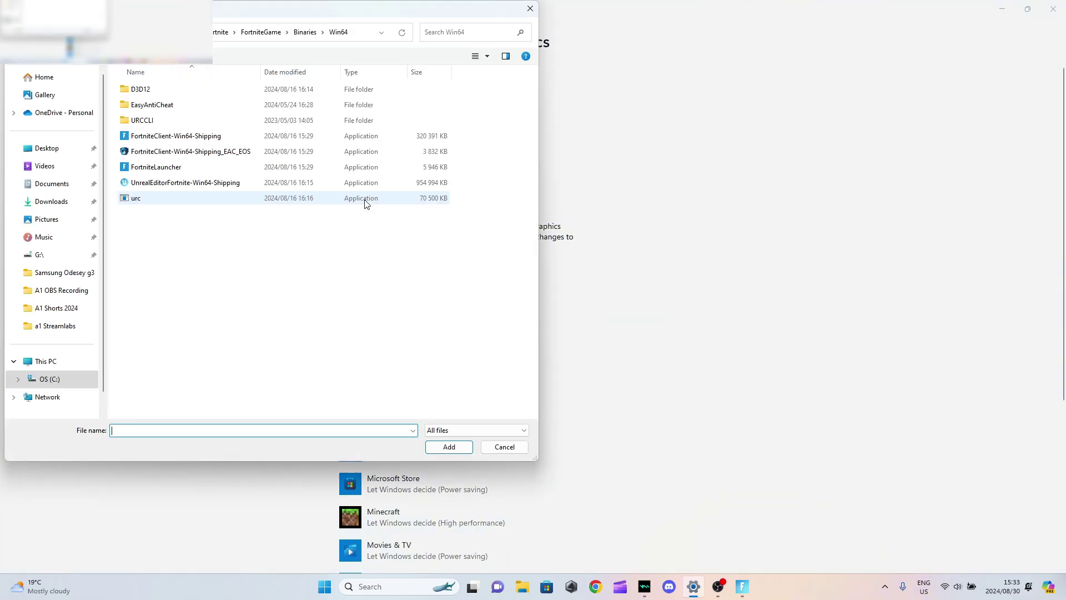
left_click(34, 377)
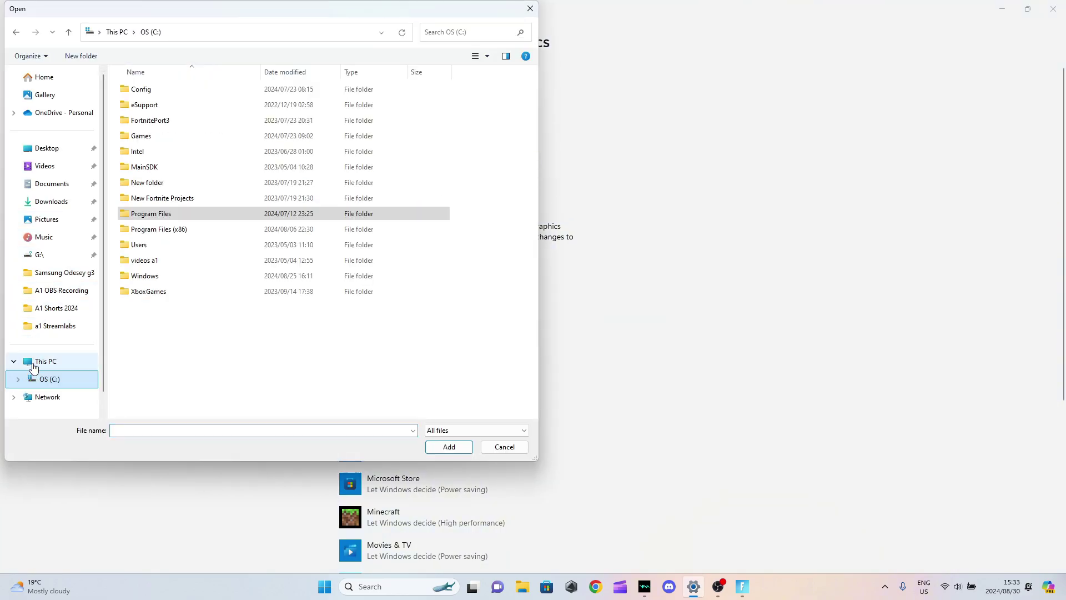
left_click(29, 360)
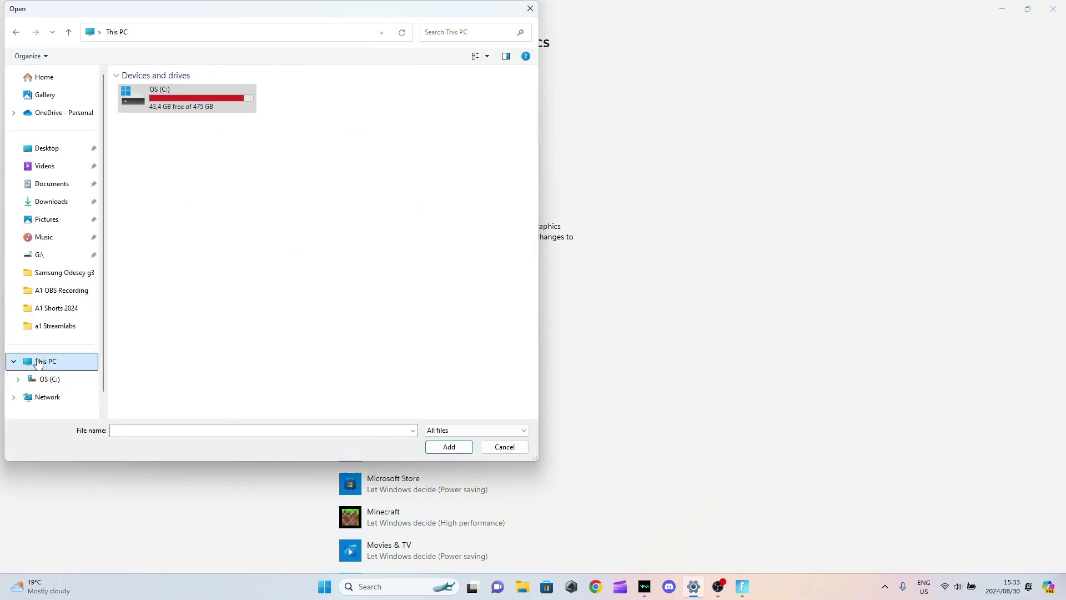
double_click(210, 104)
left_click(158, 216)
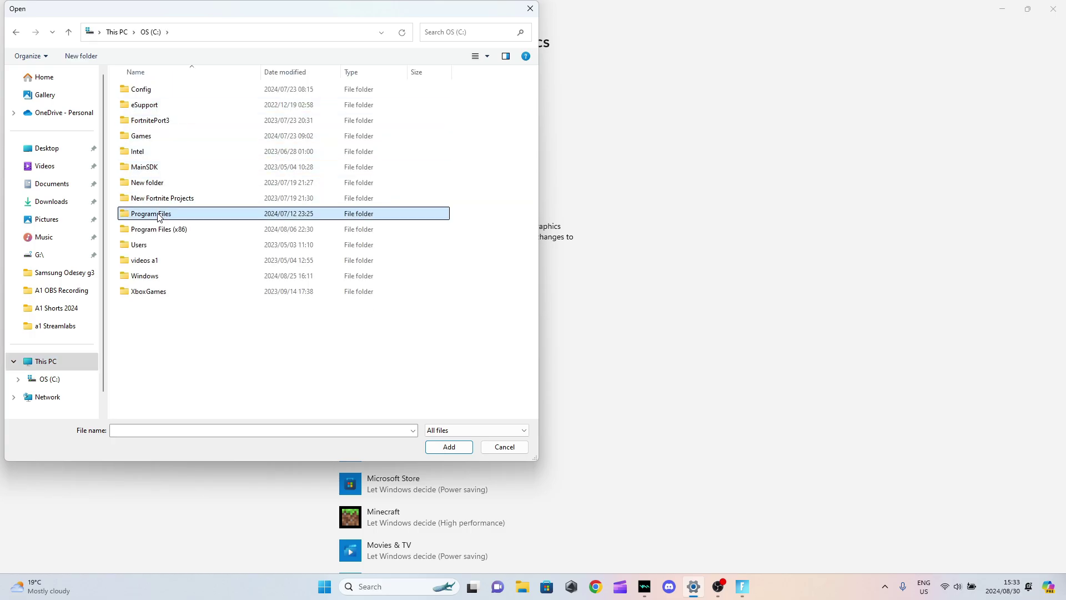
double_click(159, 215)
double_click(159, 198)
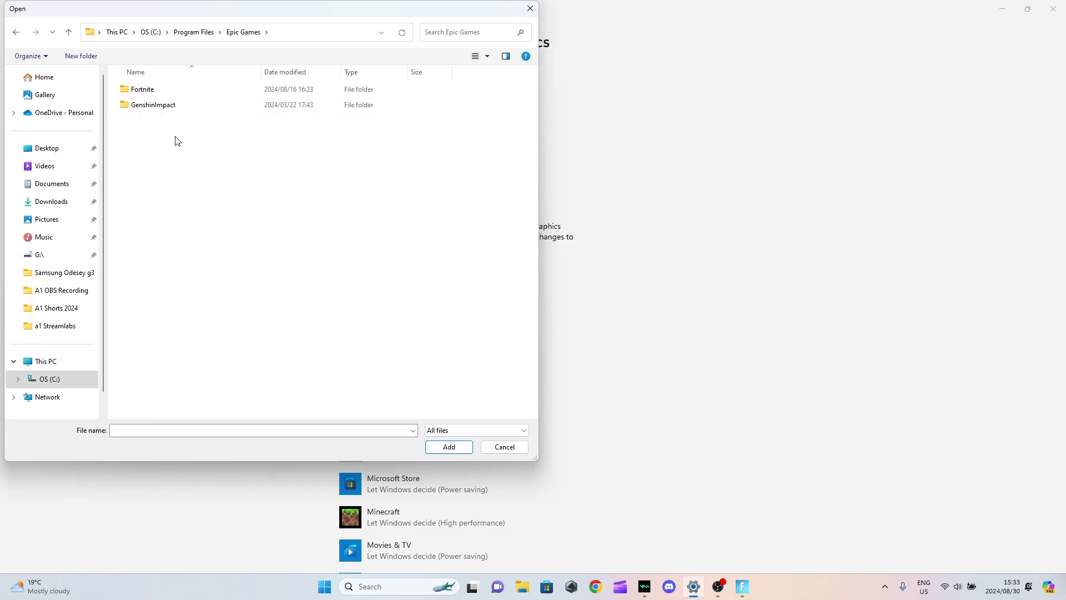
- Add FortniteClient-Win64-Shipping from Fortnite > FortniteGame > Binaries > Win64 to the custom graphics app list
left_click(165, 86)
double_click(164, 86)
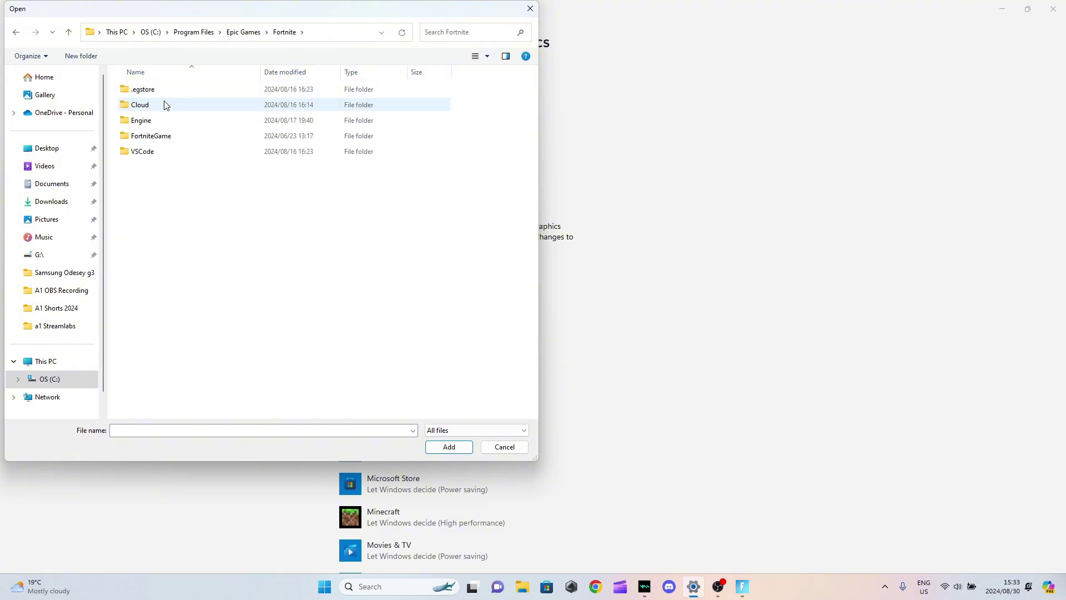
double_click(153, 137)
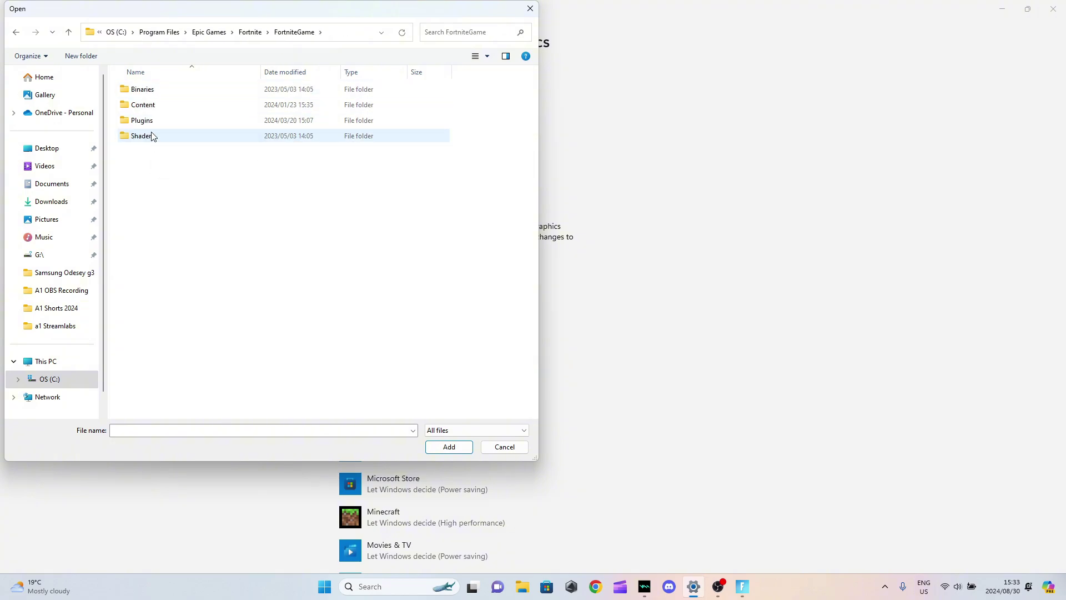
double_click(157, 90)
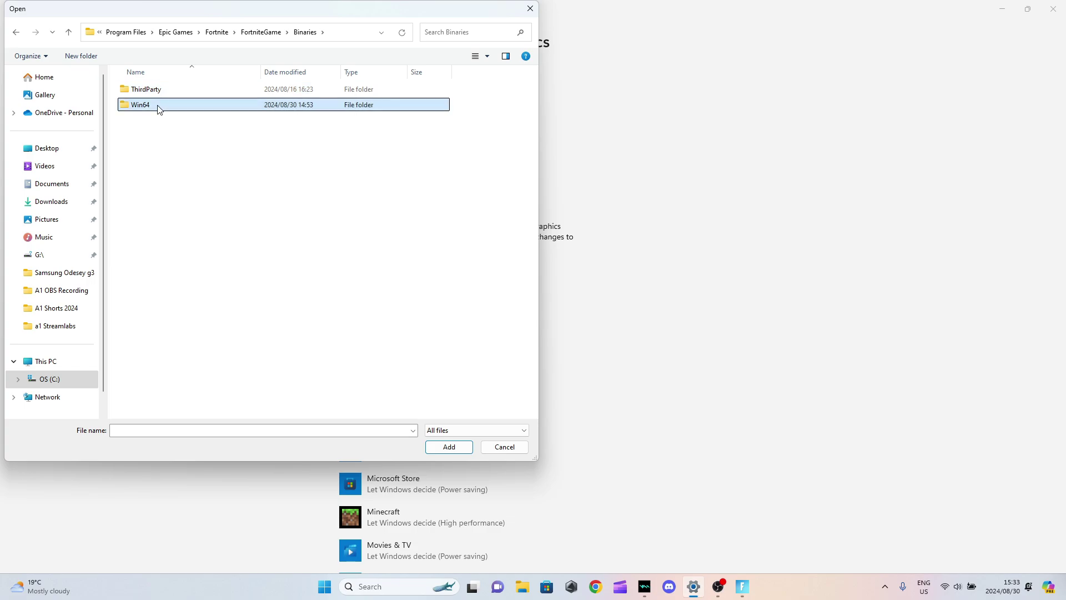
double_click(158, 104)
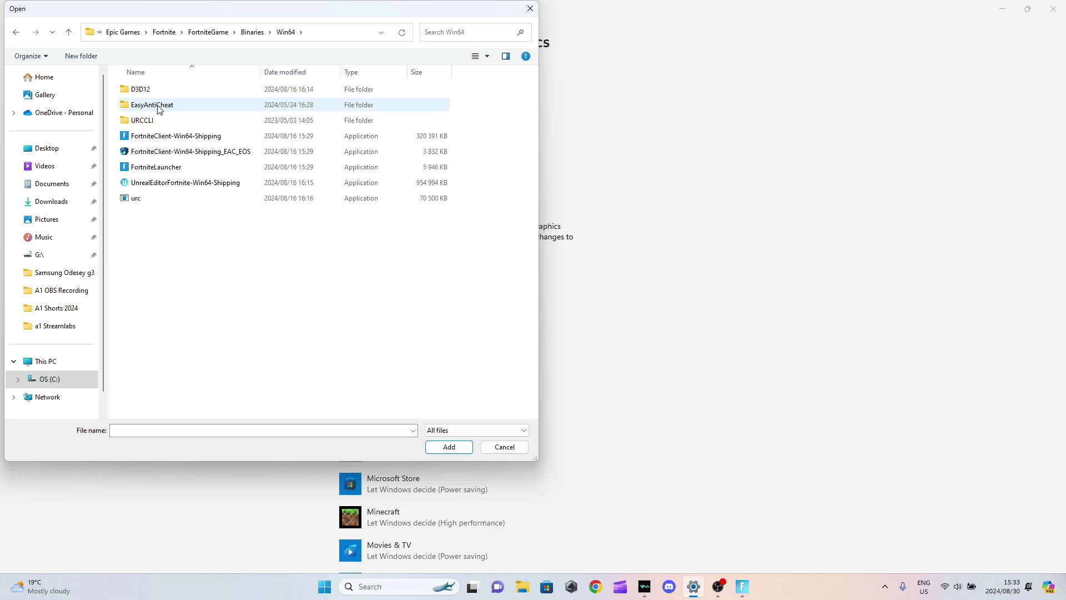
left_click(178, 136)
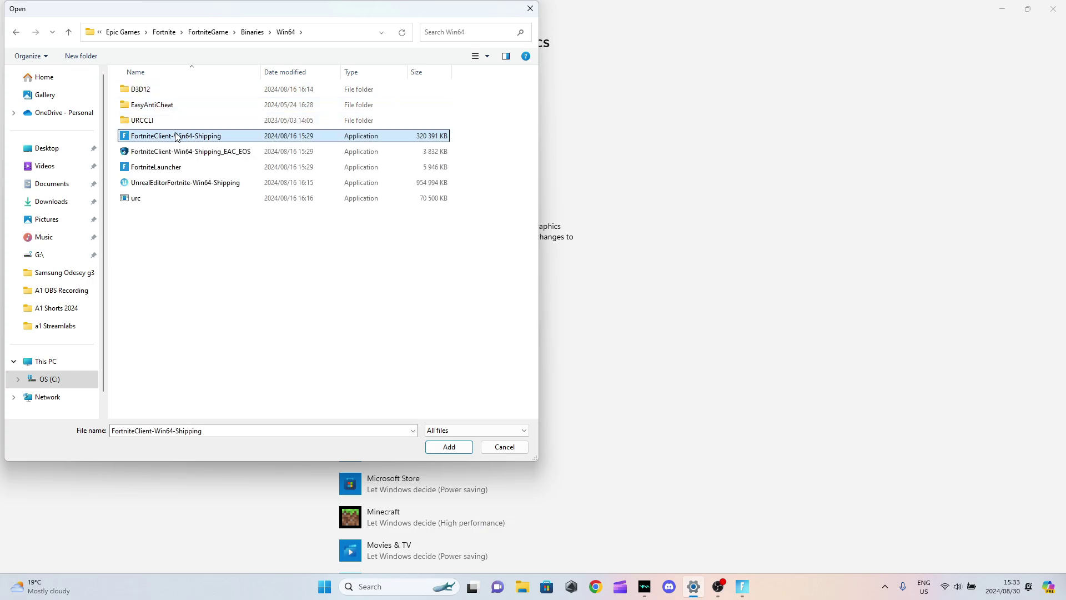
left_click(448, 447)
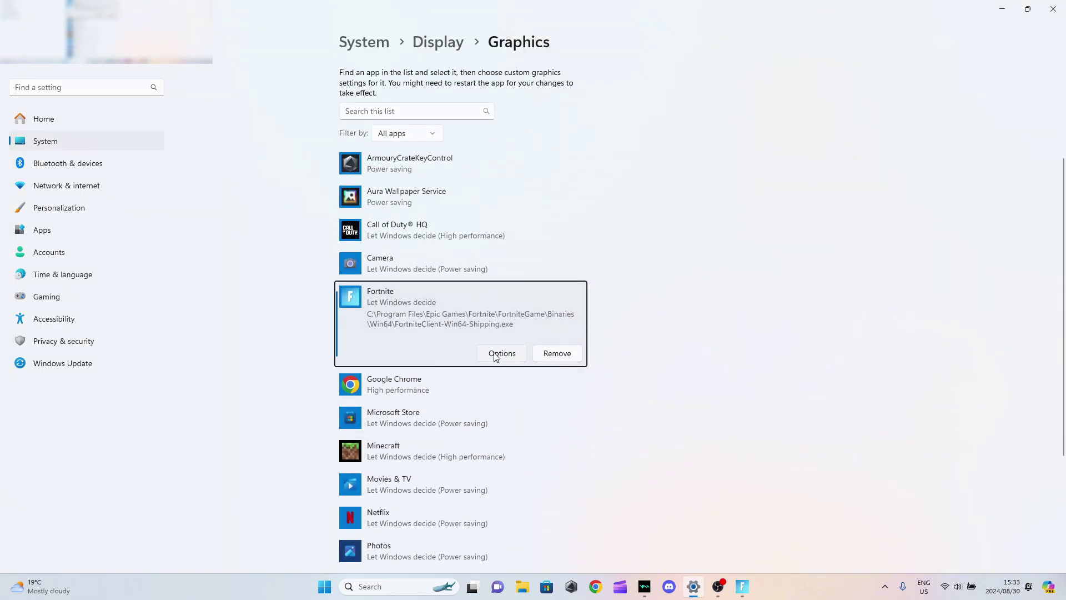
- Set Fortnite's graphics preference to High performance and save it
left_click(496, 355)
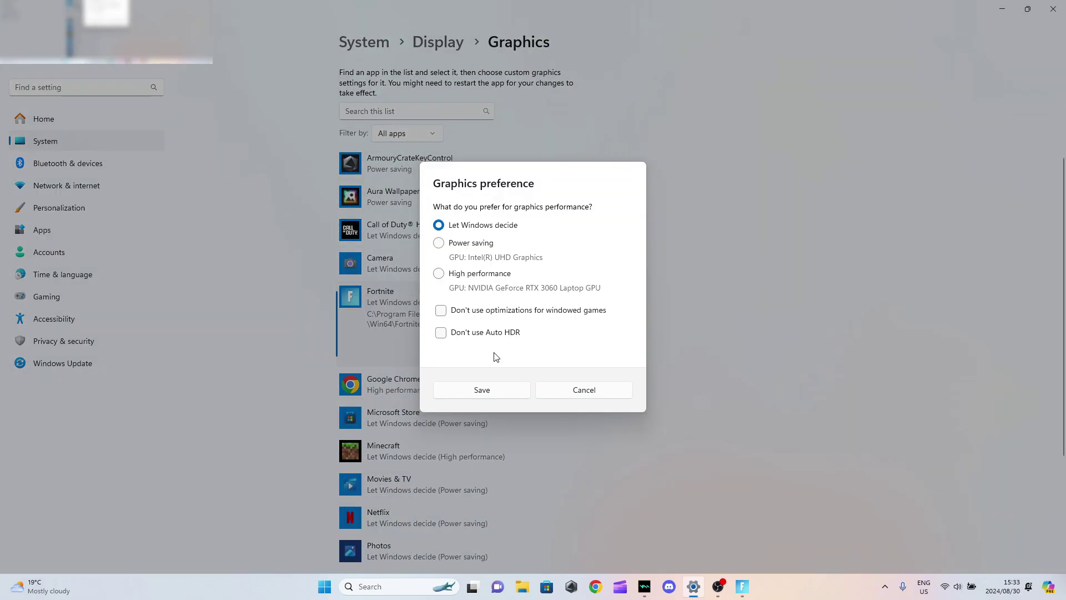
left_click(439, 273)
left_click(482, 390)
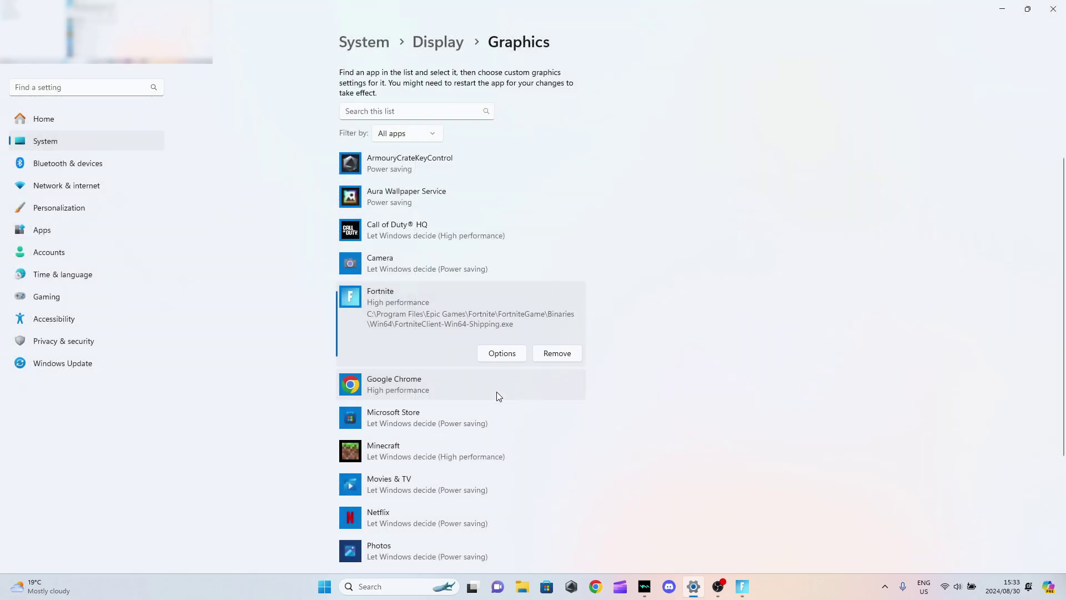
scroll(649, 425, "up", 3)
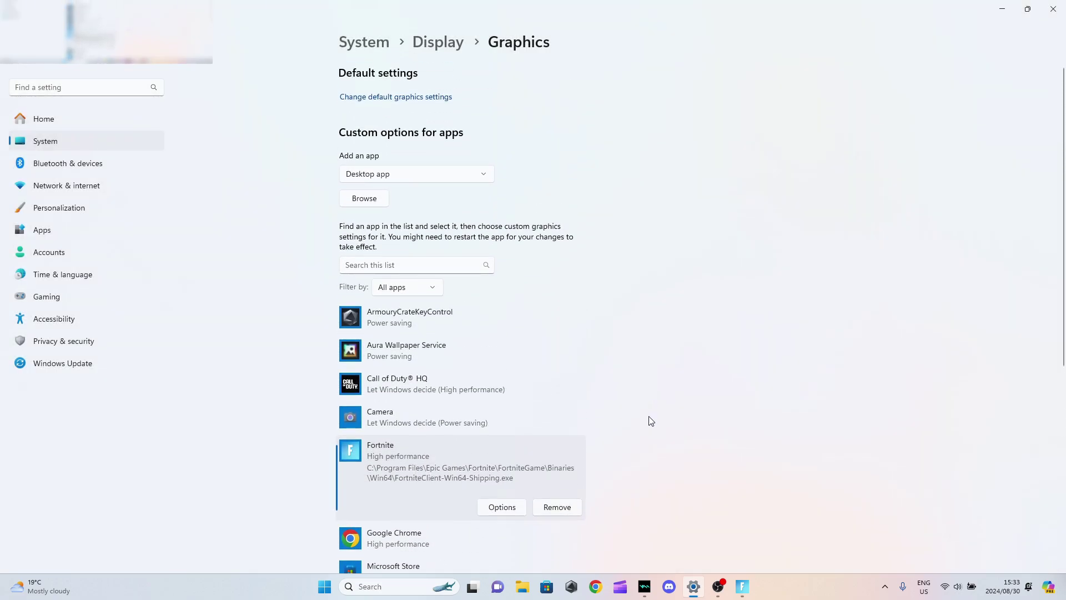
scroll(644, 414, "down", 5)
scroll(600, 392, "up", 4)
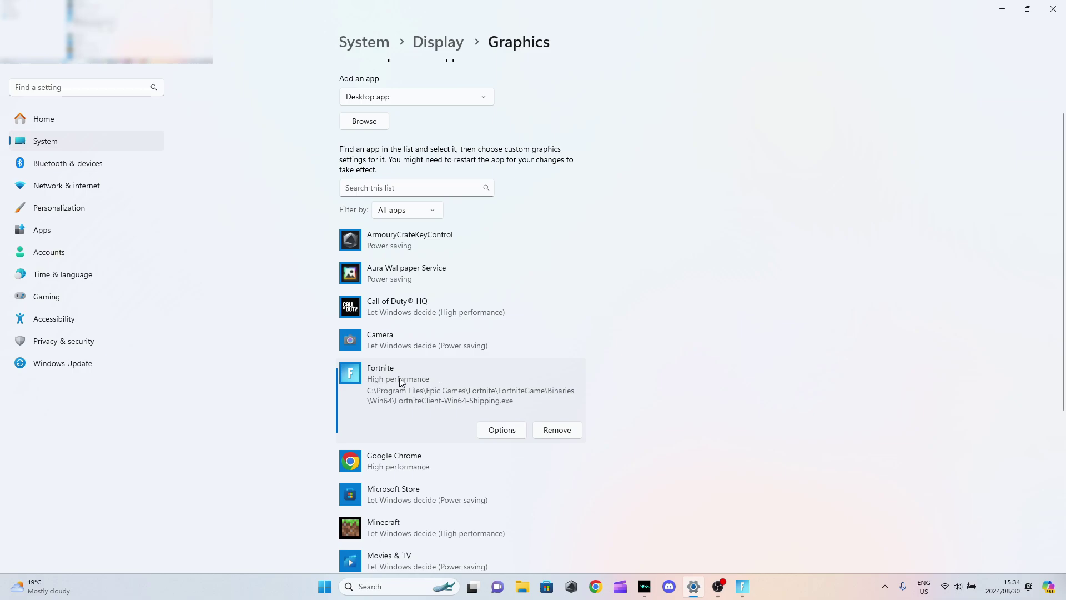
scroll(400, 380, "up", 2)
scroll(398, 379, "down", 2)
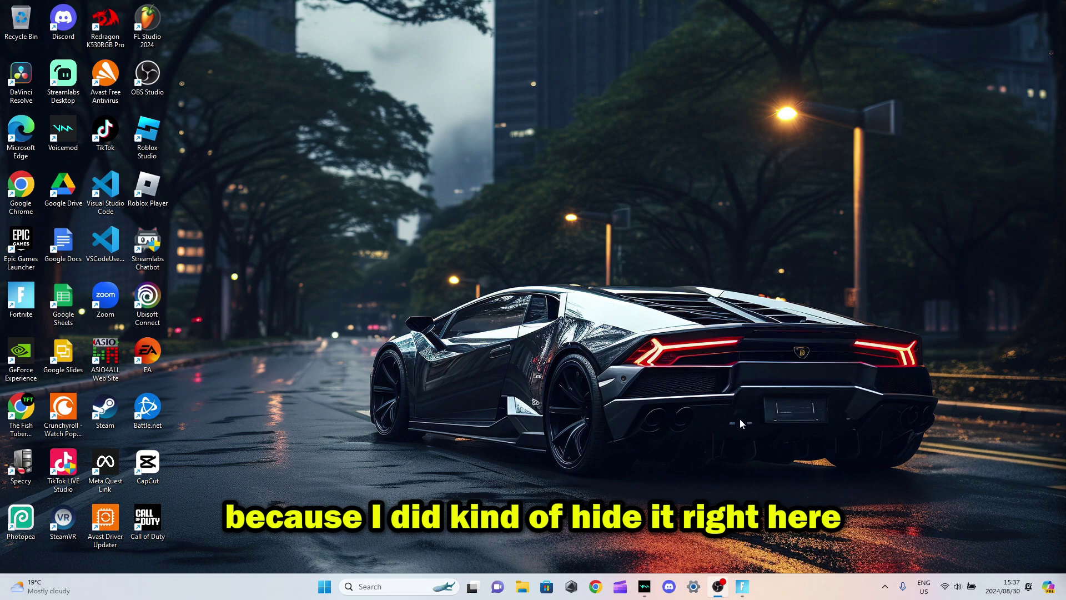
- Open the advanced options of Game Bar from System components and go to its background component permissions
left_click(398, 587)
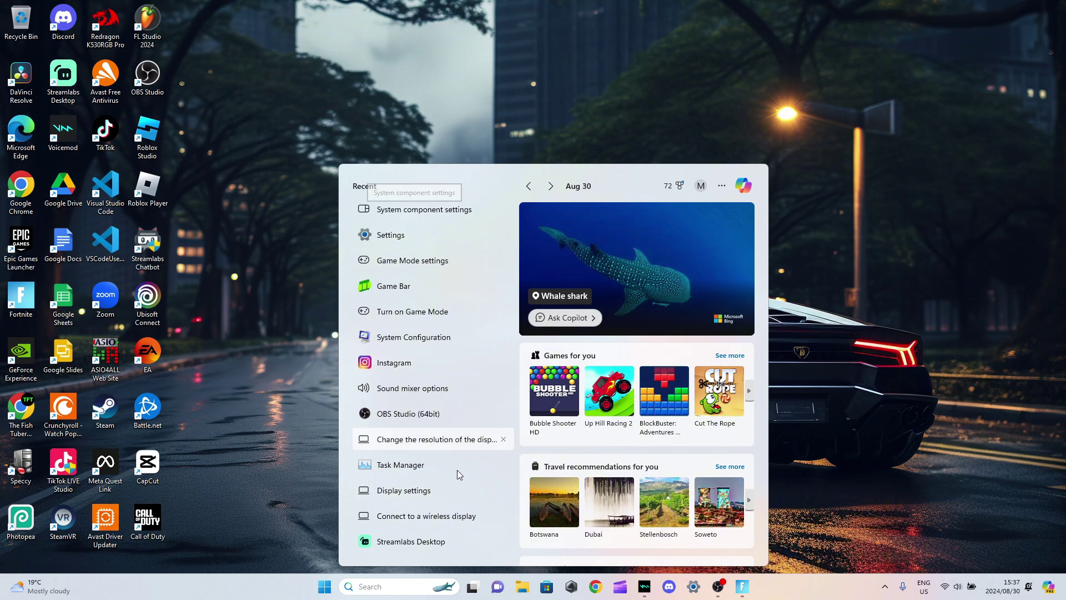
left_click(443, 214)
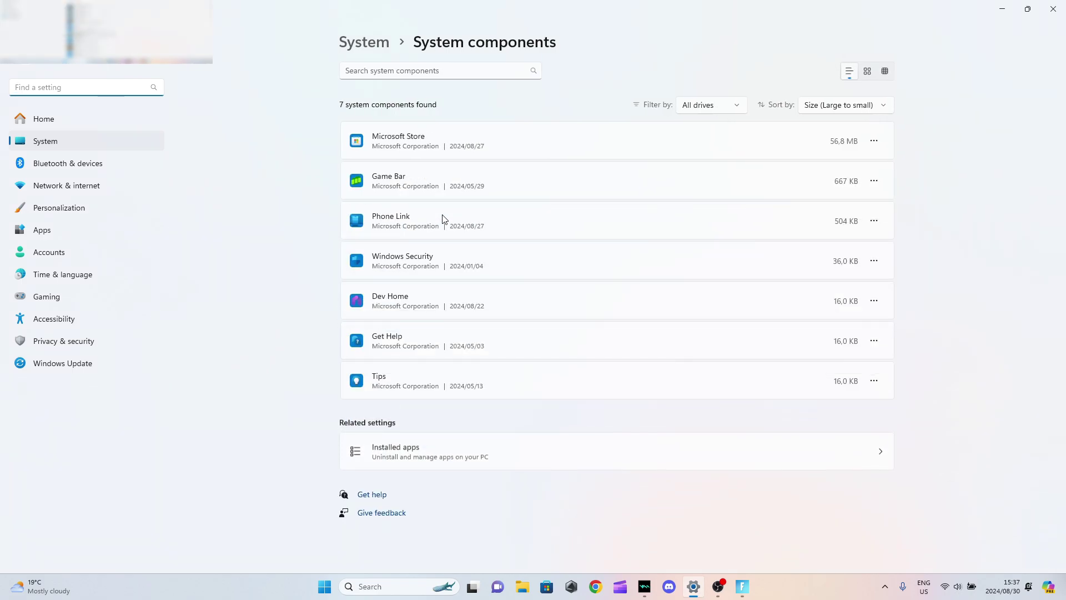
left_click(873, 183)
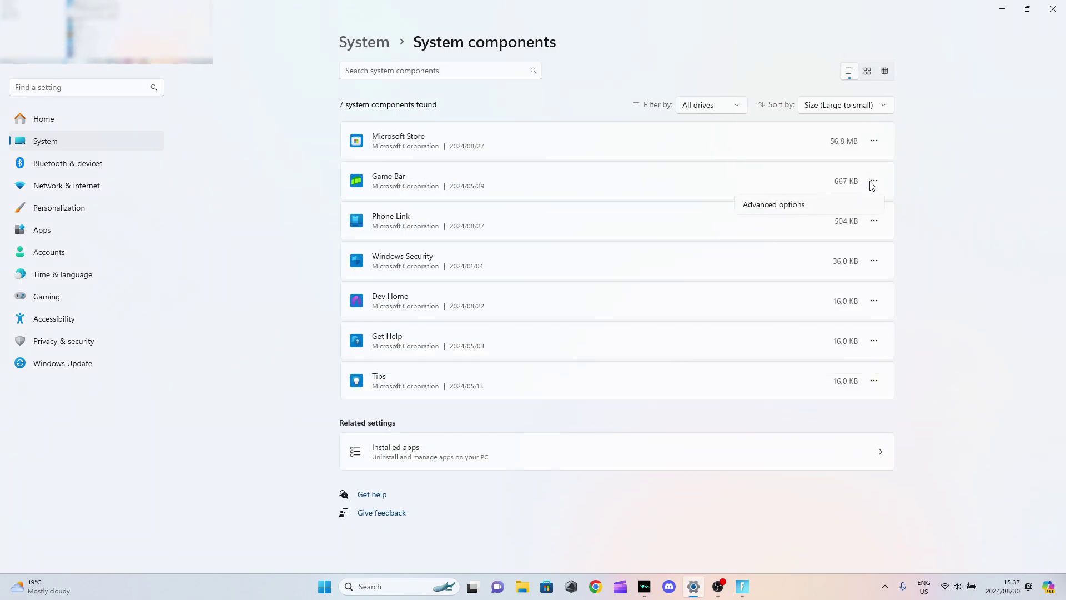
left_click(778, 207)
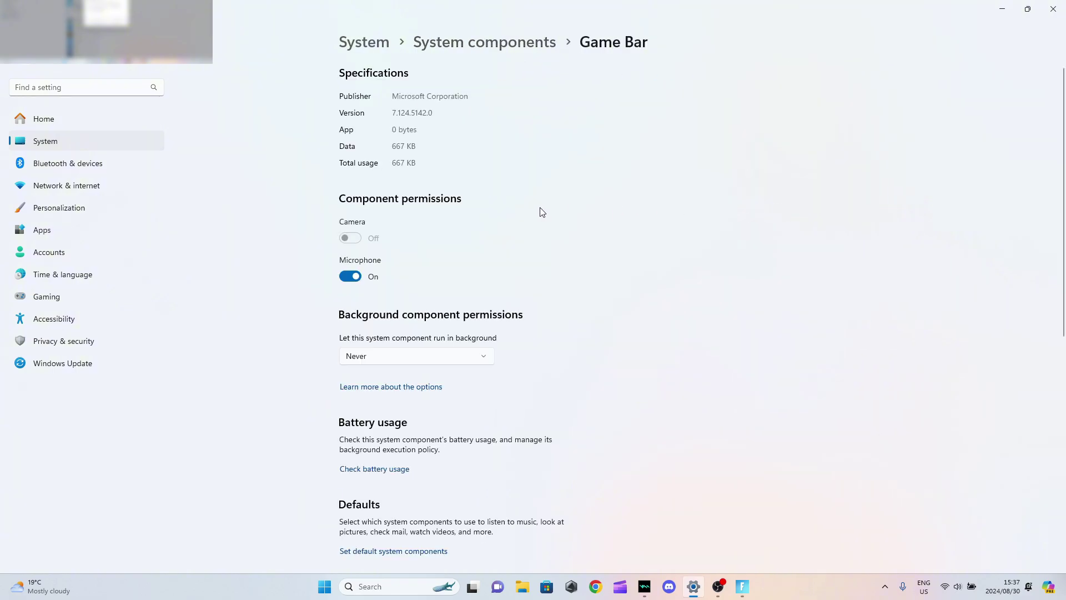
scroll(540, 211, "down", 2)
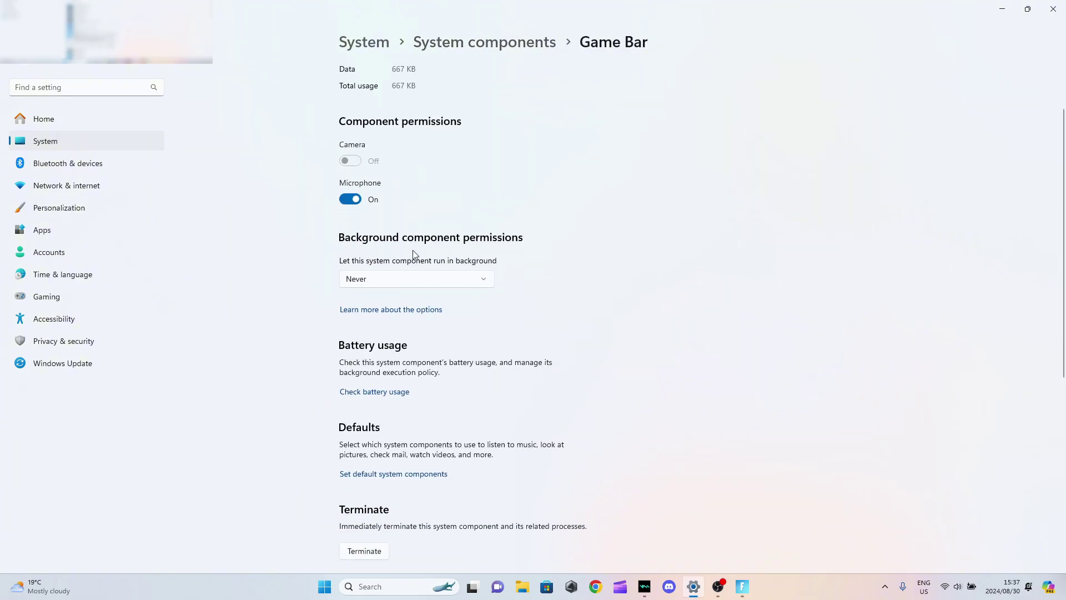
- Set Game Bar's background component permission to Never and close the Settings window
left_click(406, 284)
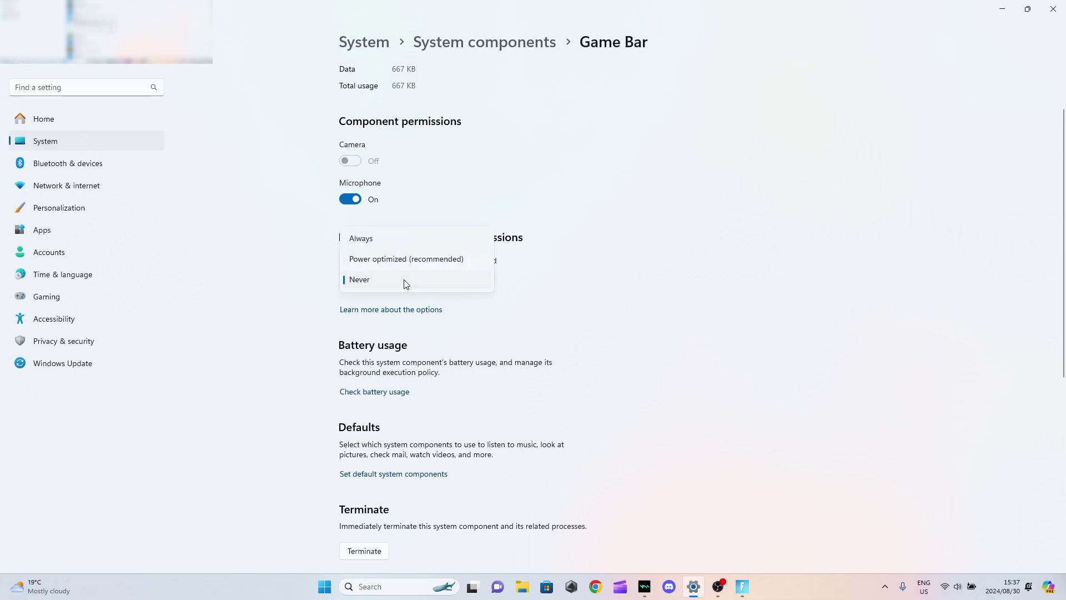
left_click(376, 280)
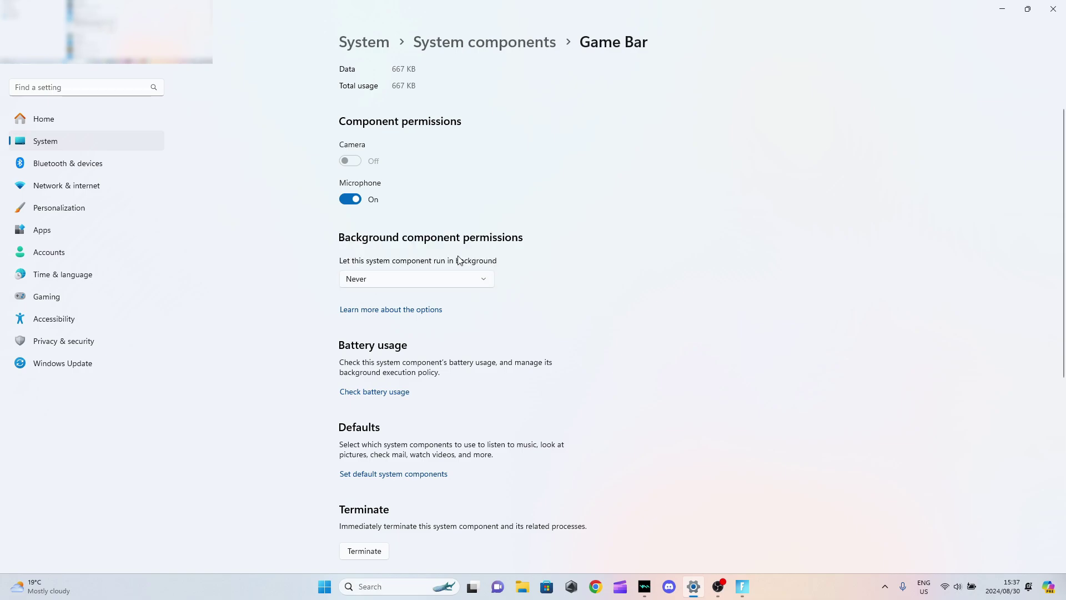
left_click(1046, 9)
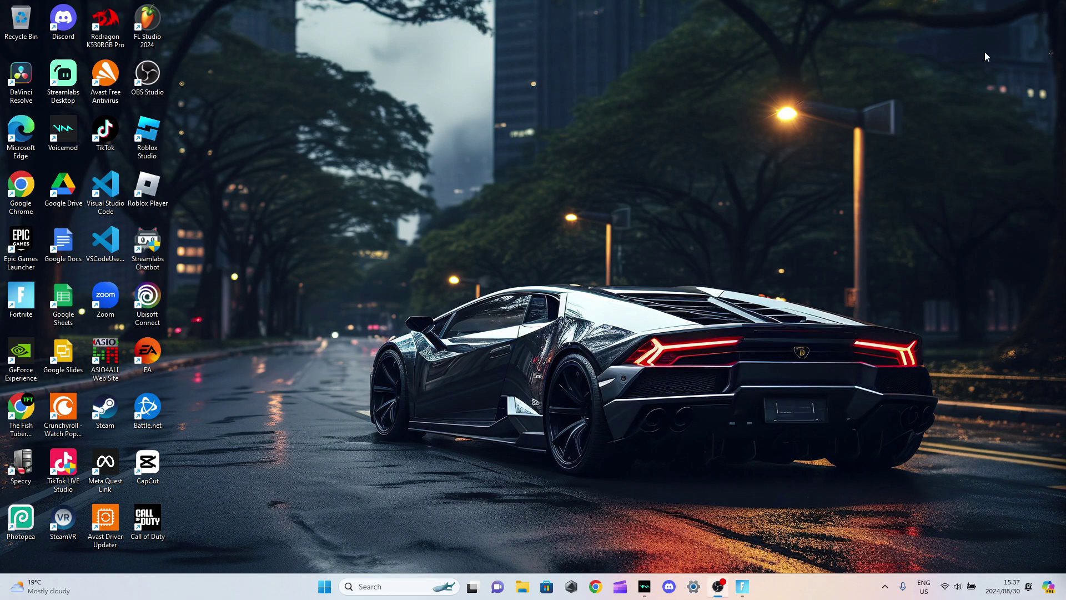
- Search Windows for Task Manager, open it and view the list of startup apps
left_click(388, 589)
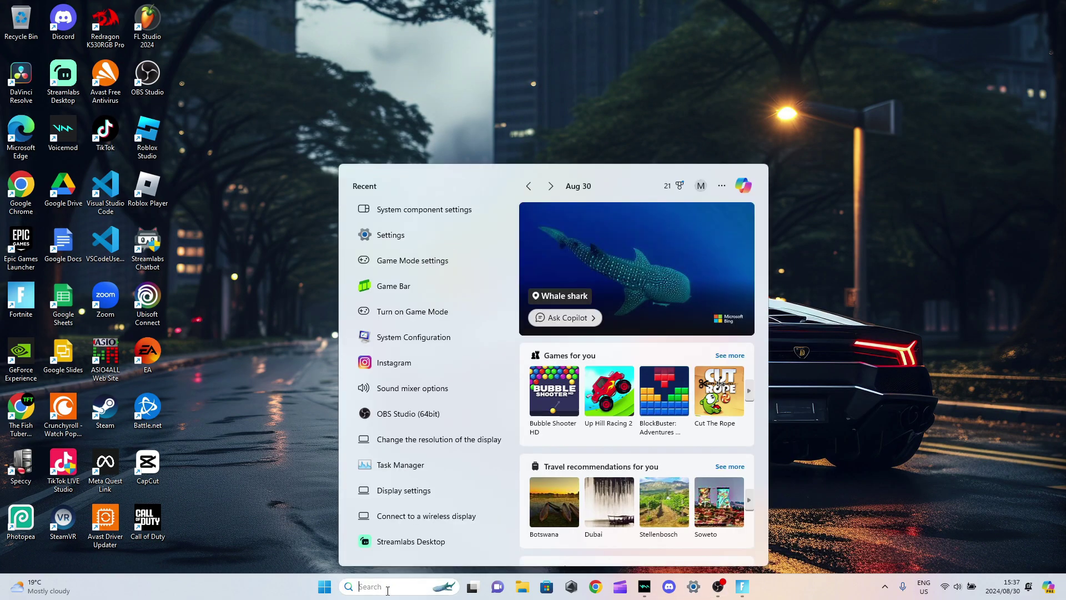
type("tas")
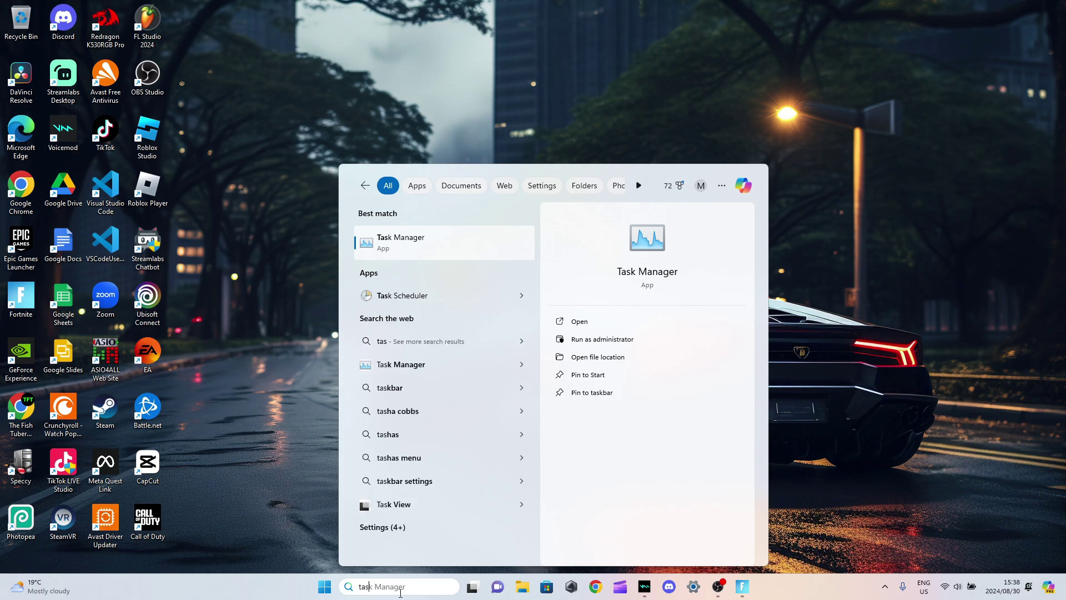
left_click(603, 321)
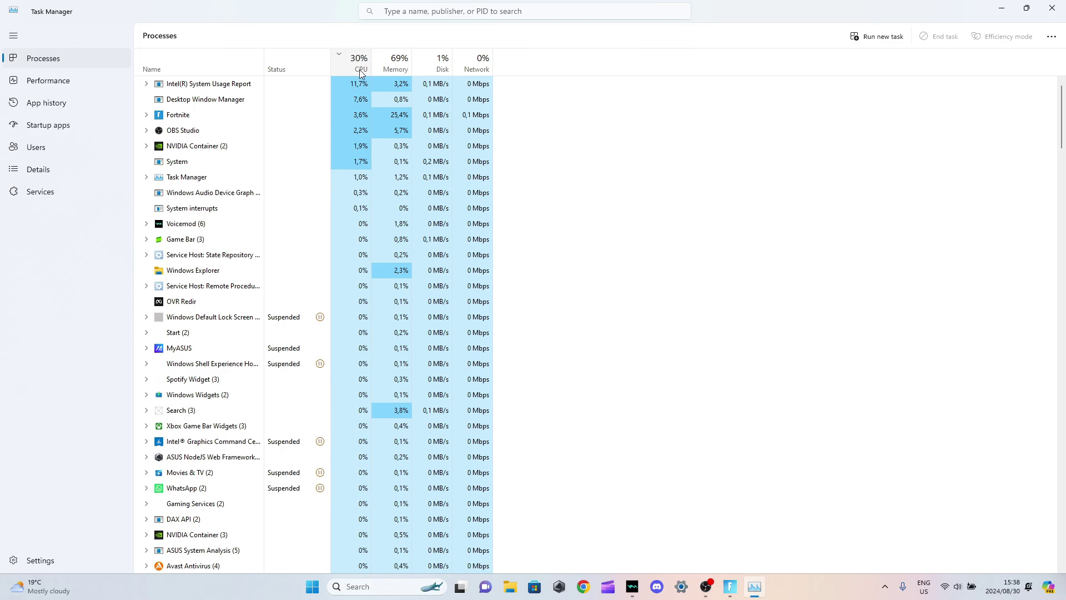
left_click(59, 128)
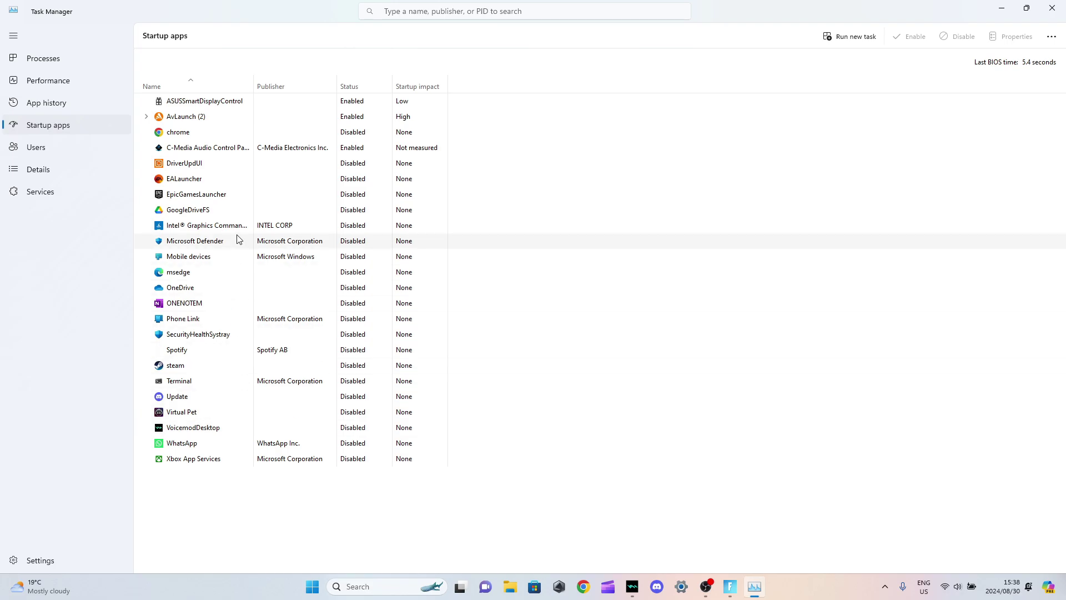
- Return to the running processes and sort them by memory usage, then by CPU usage
left_click(48, 59)
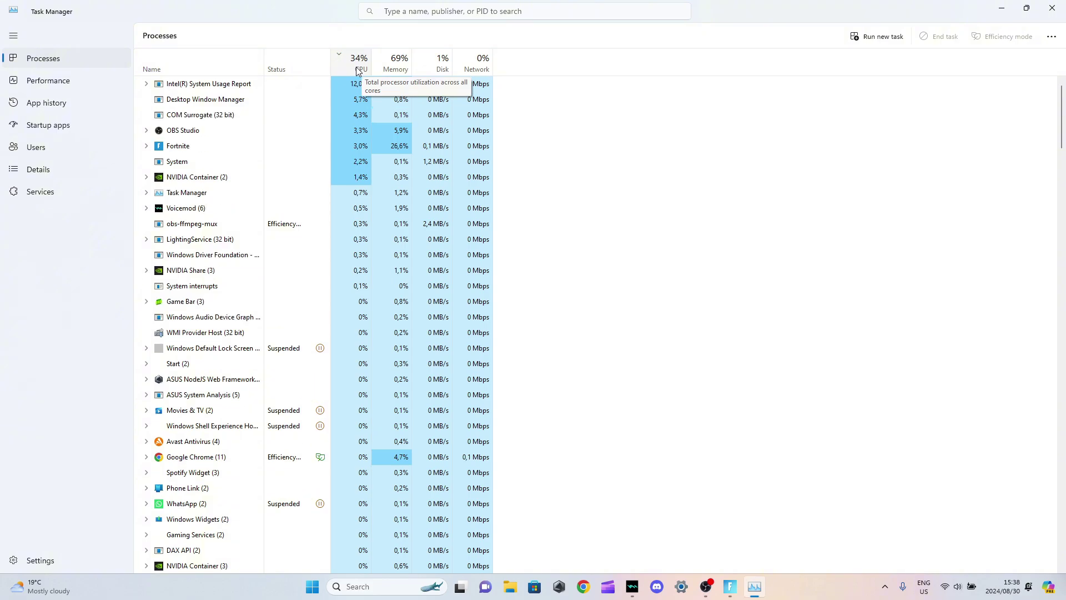
scroll(358, 70, "down", 3)
scroll(360, 68, "up", 3)
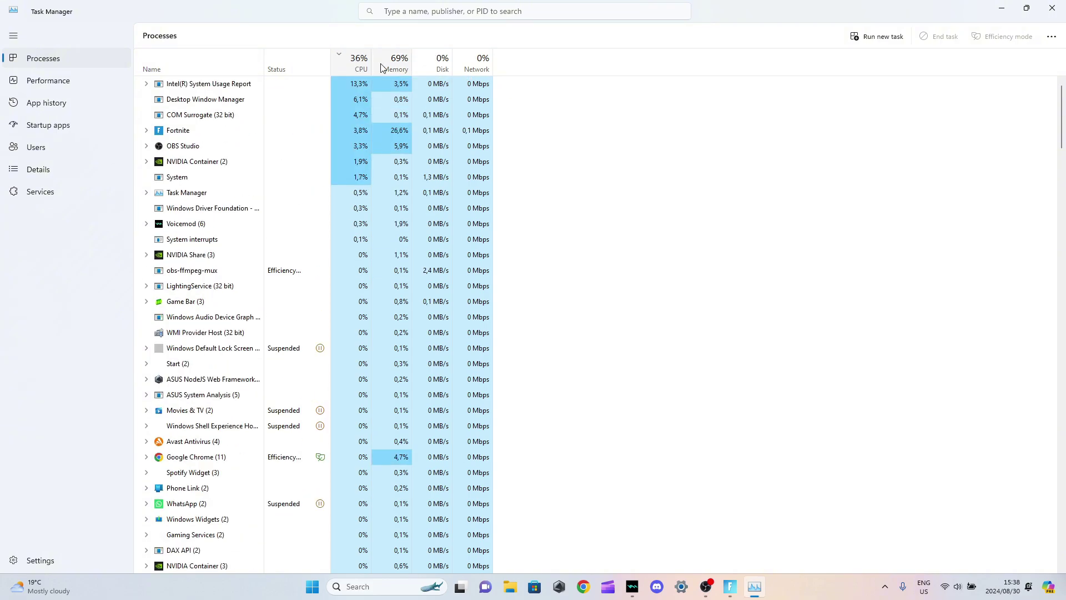
left_click(391, 68)
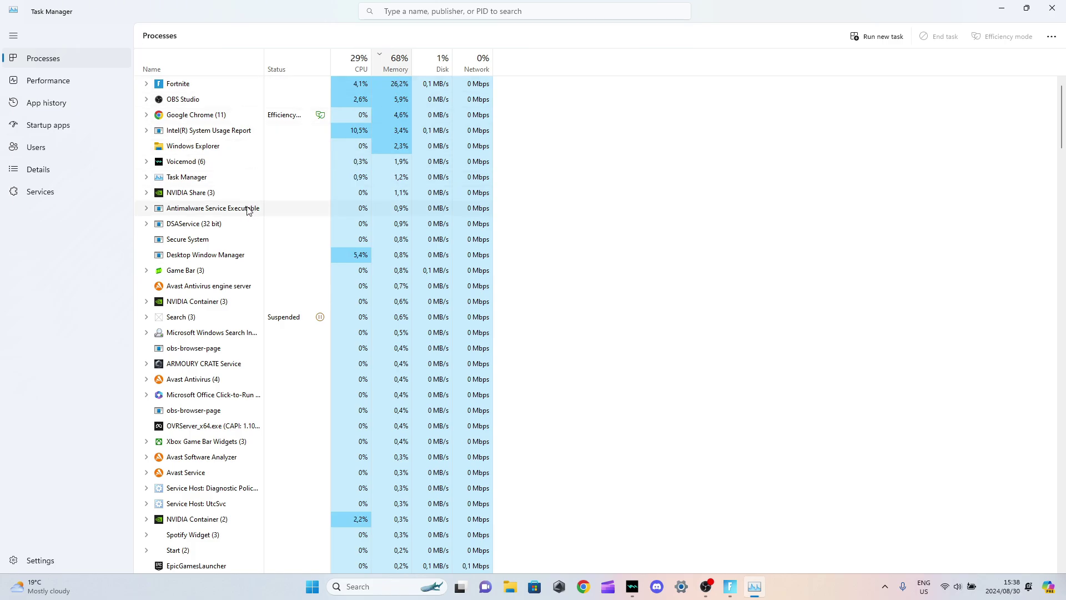
left_click(357, 62)
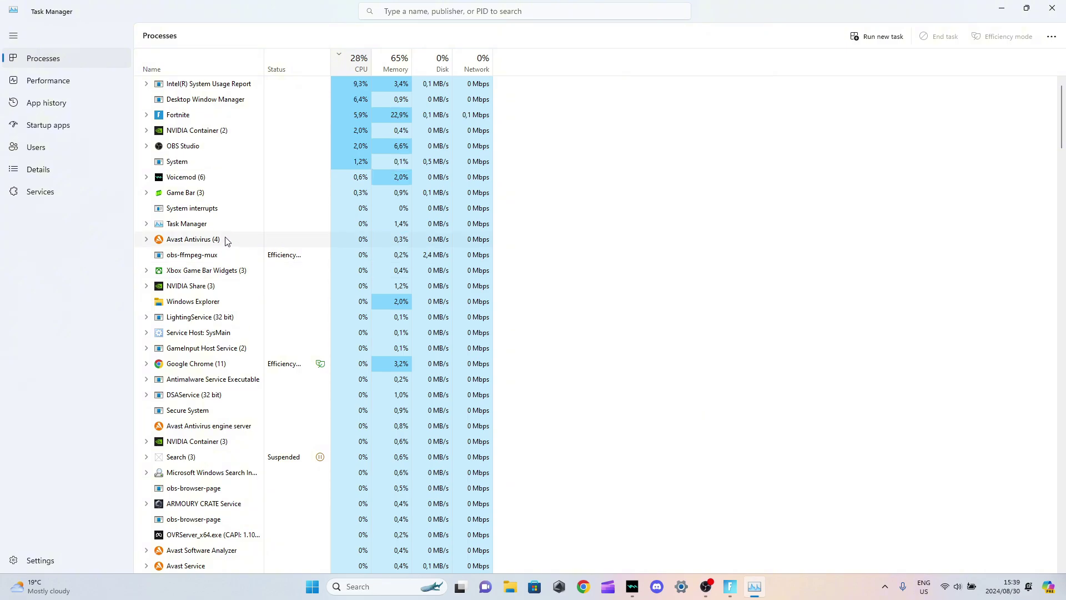
- Look through the CPU-sorted process list for unneeded background apps, then put Task Manager away
scroll(225, 241, "down", 5)
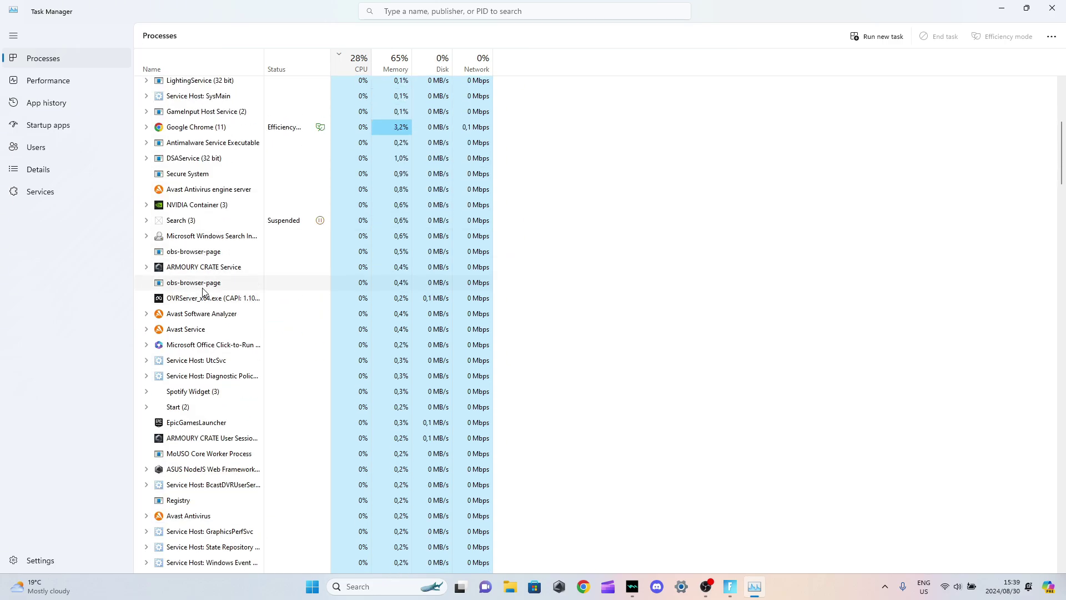
scroll(198, 308, "down", 2)
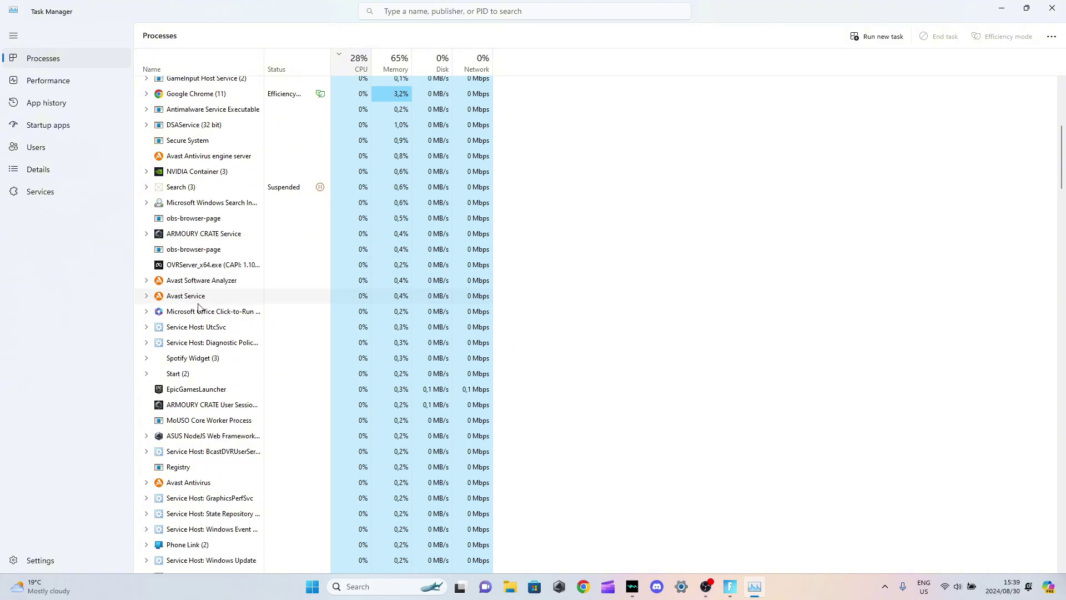
scroll(204, 361, "down", 8)
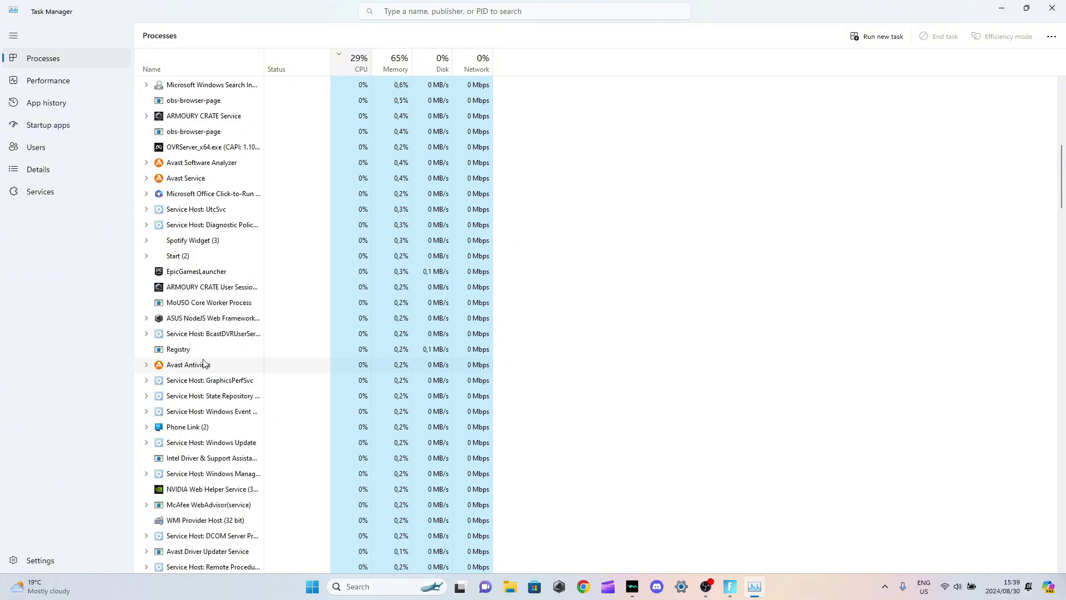
scroll(206, 363, "up", 7)
scroll(205, 364, "up", 11)
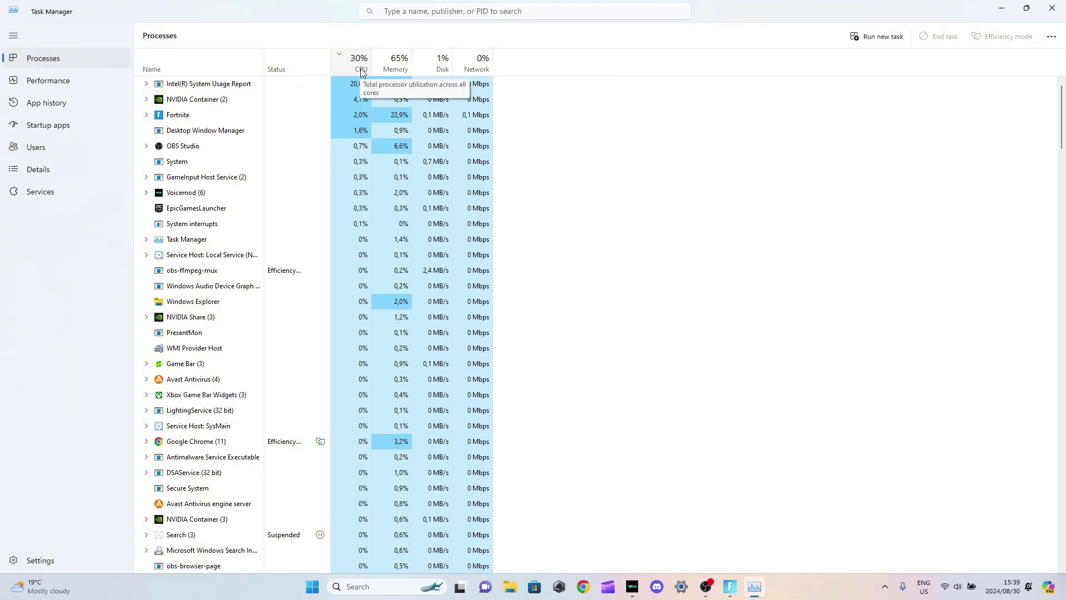
left_click(1026, 8)
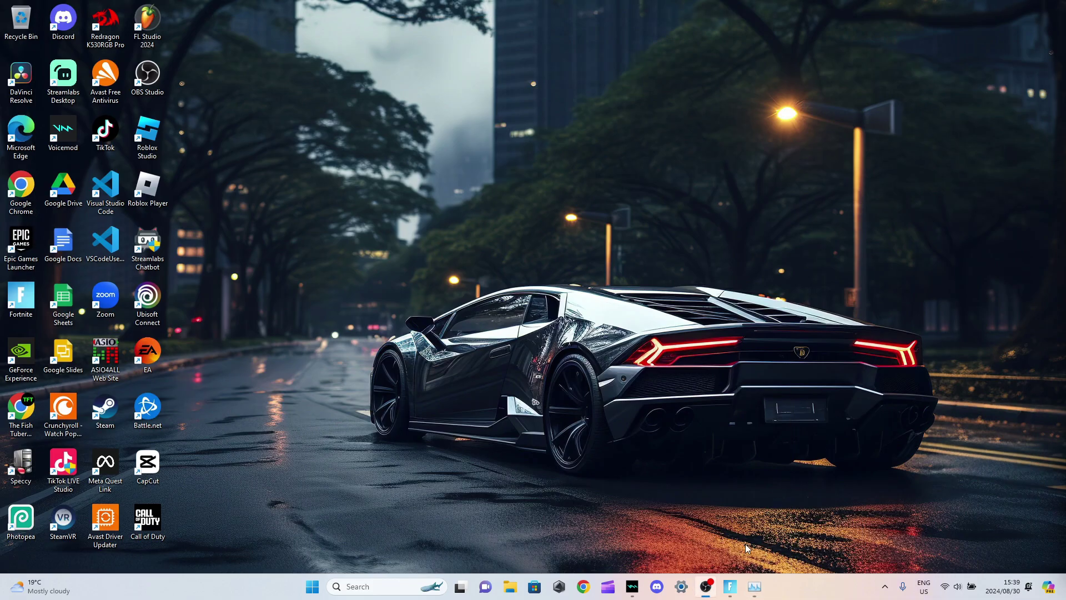
- Check the free space of the OS (C:) drive under This PC in File Explorer, then minimize the window
left_click(730, 587)
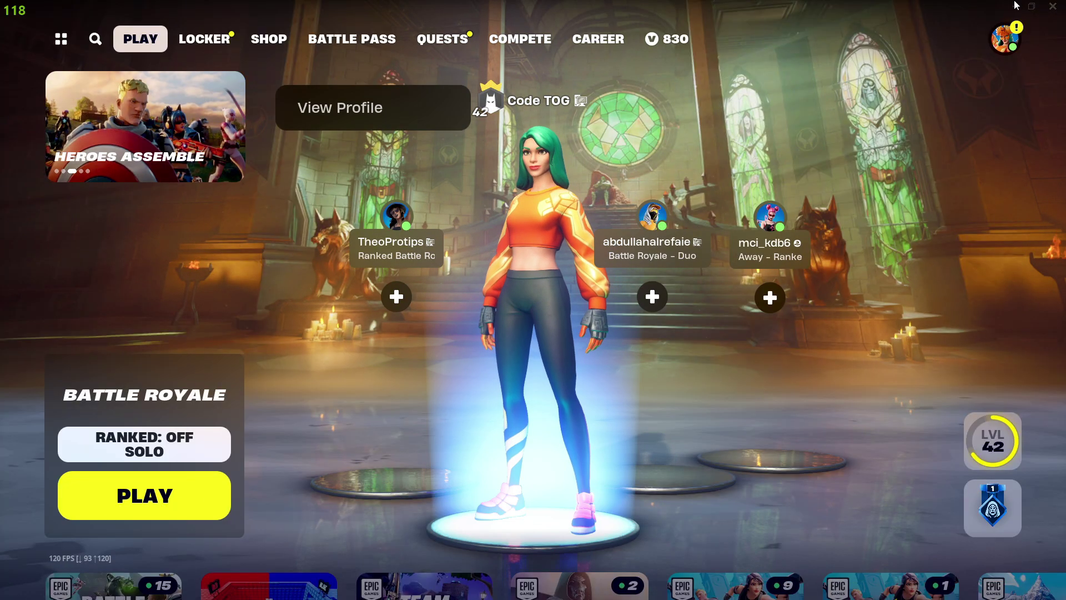
key("super+d")
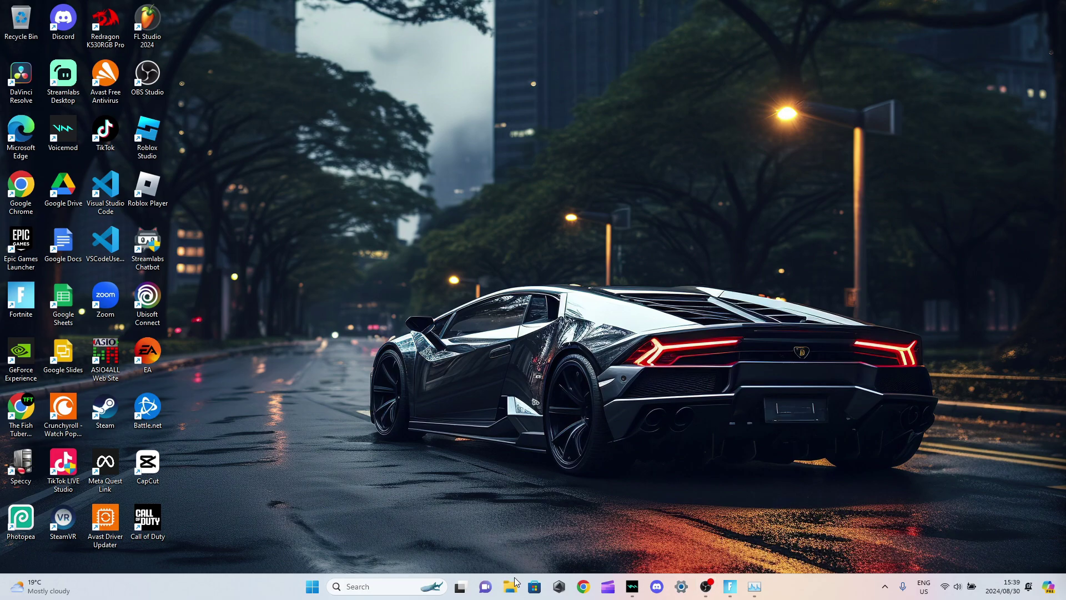
left_click(514, 583)
left_click(37, 373)
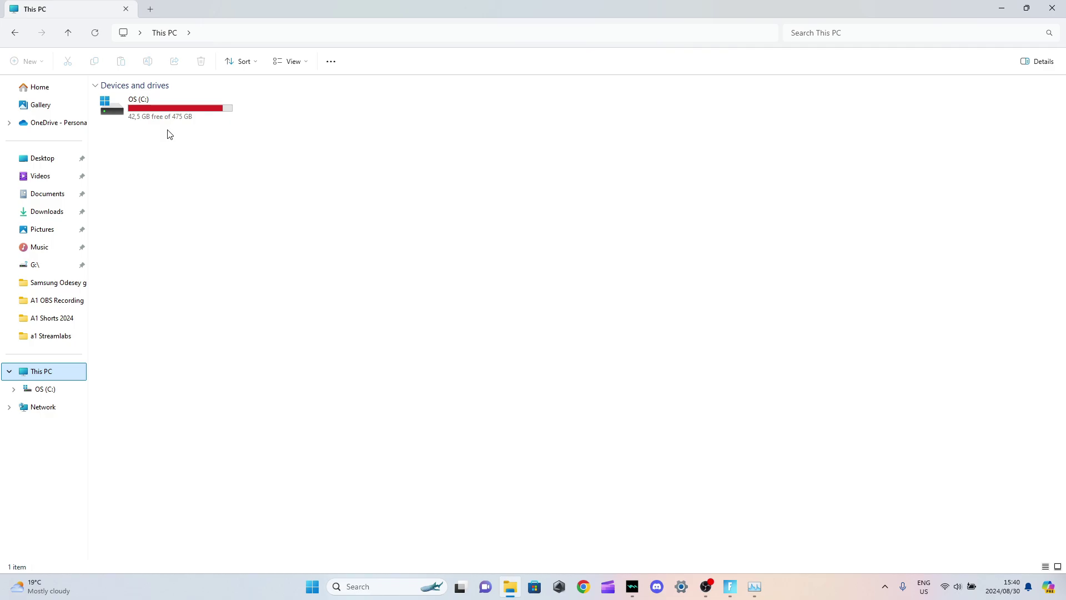
left_click(1000, 8)
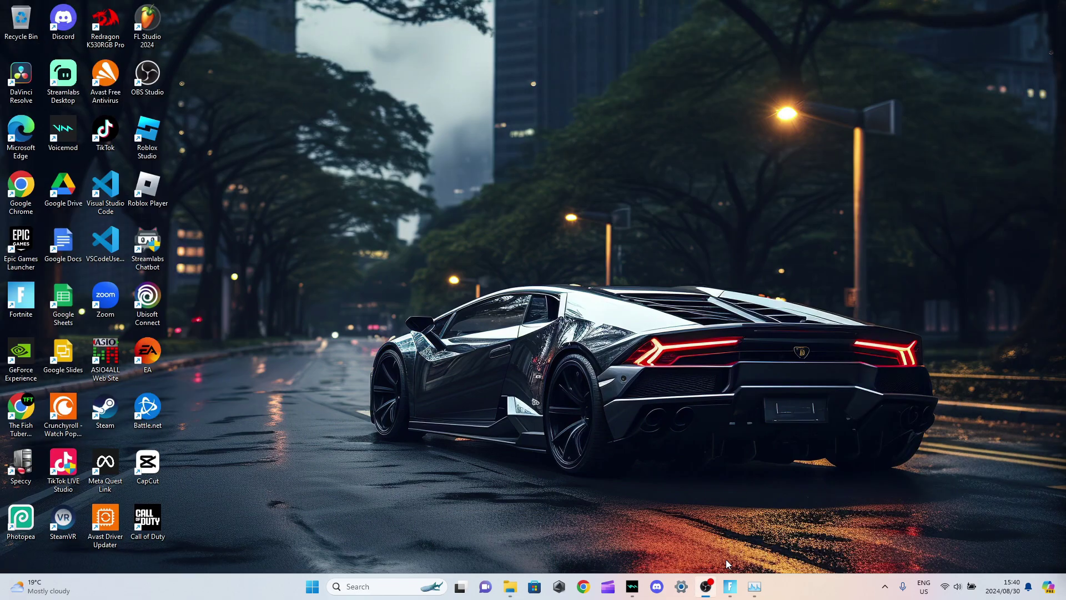
- Switch to Fortnite and open its video settings from the social sidebar
left_click(731, 580)
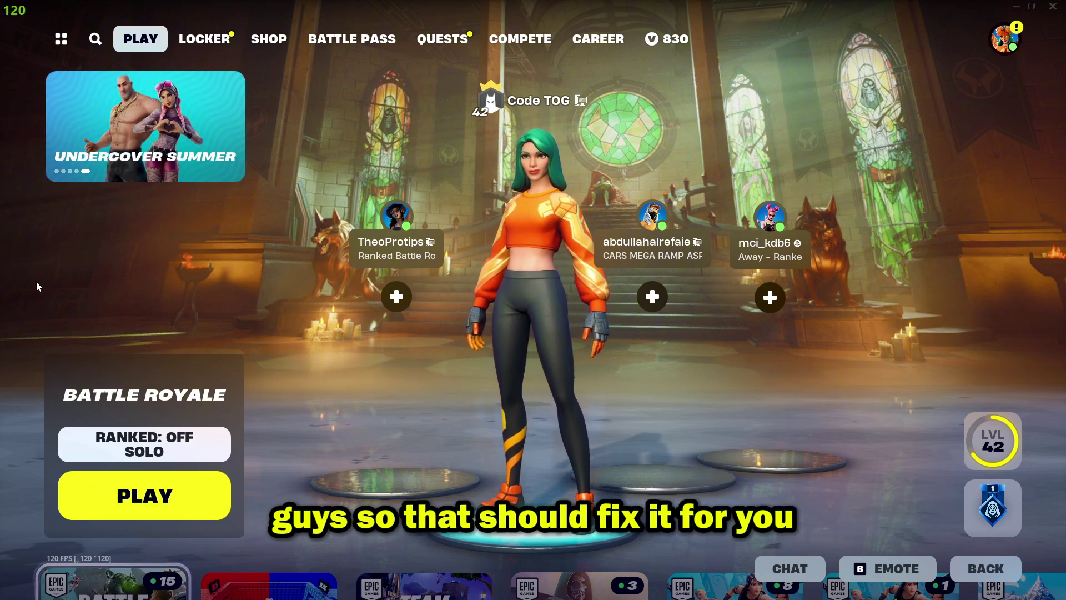
left_click(1005, 38)
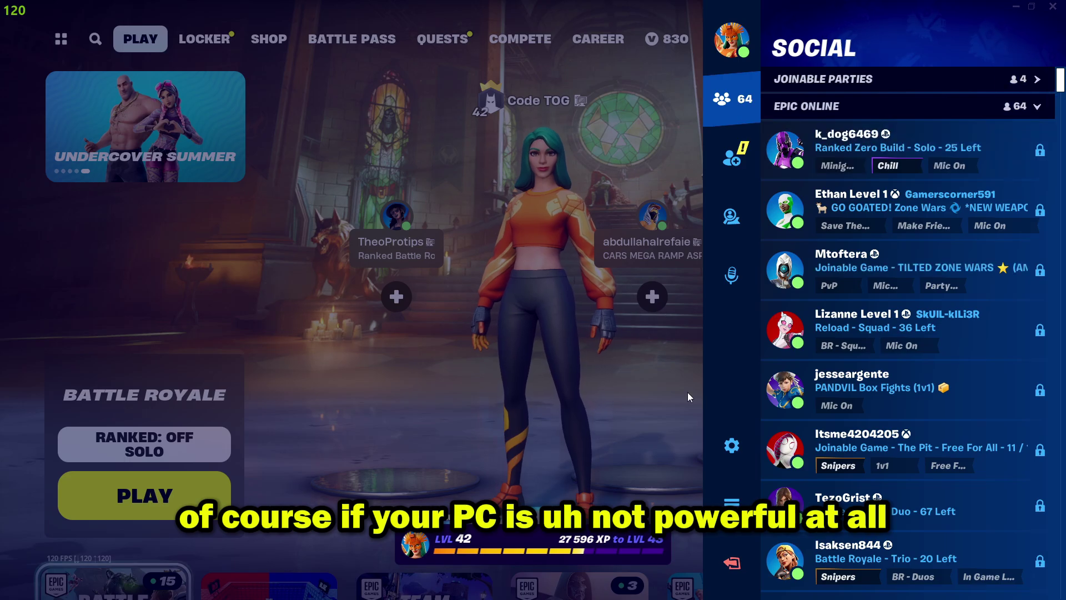
left_click(716, 433)
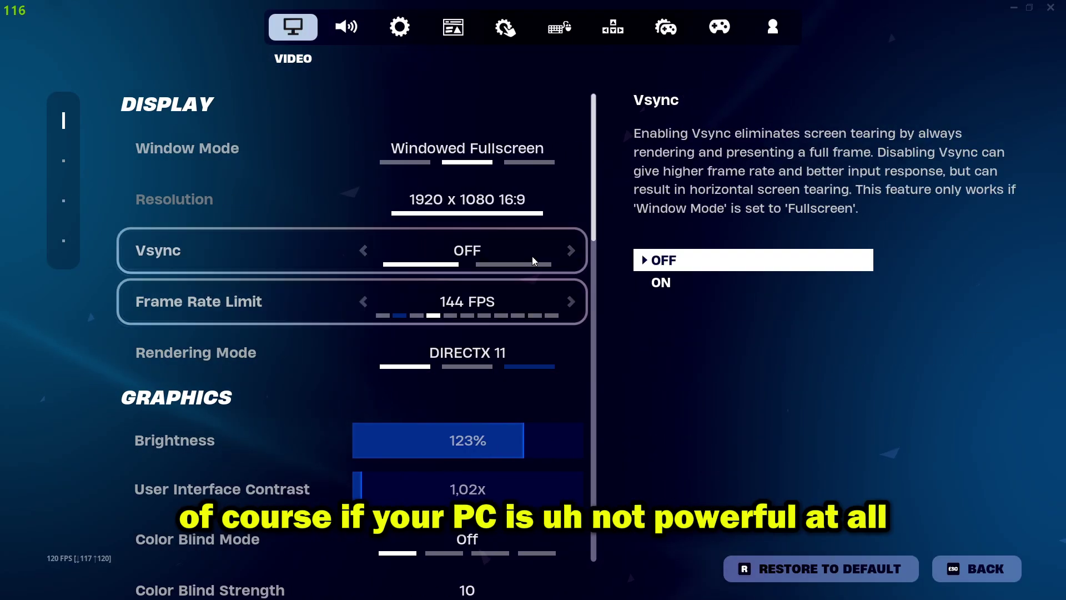
- Change the Rendering Mode to Performance - Lower Graphical Fidelity
scroll(525, 319, "down", 1)
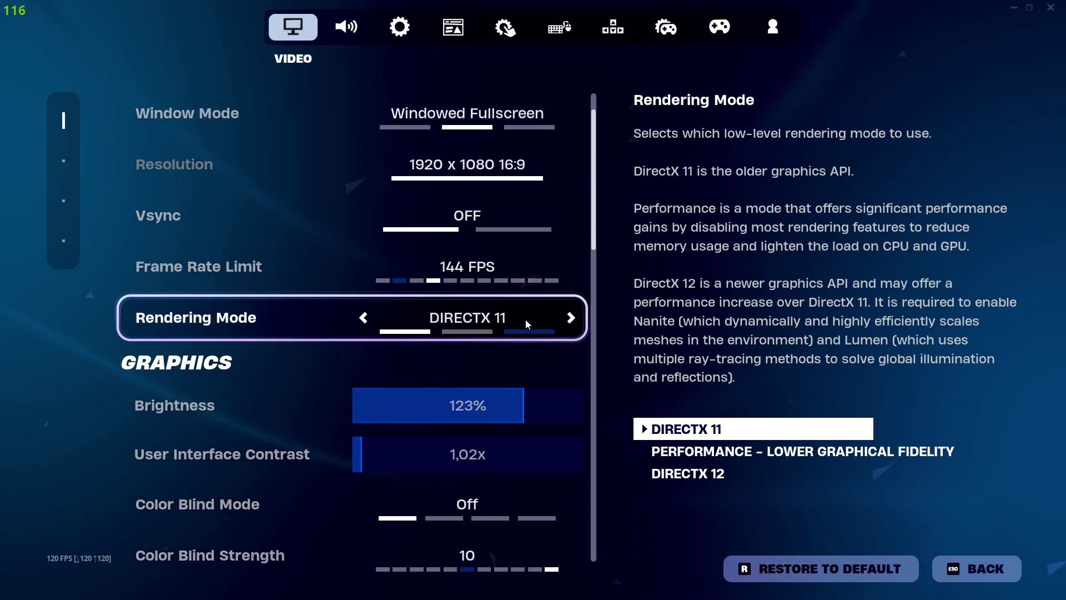
left_click(571, 320)
left_click(358, 327)
- Set the Quality Presets option to Low and apply the video changes
scroll(494, 343, "down", 10)
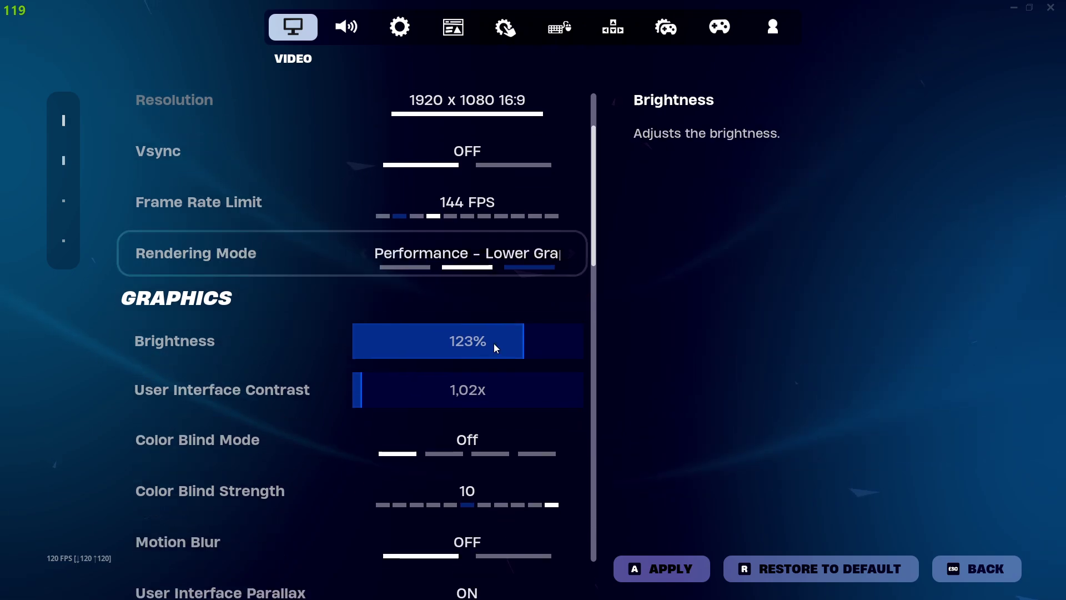
scroll(381, 351, "down", 3)
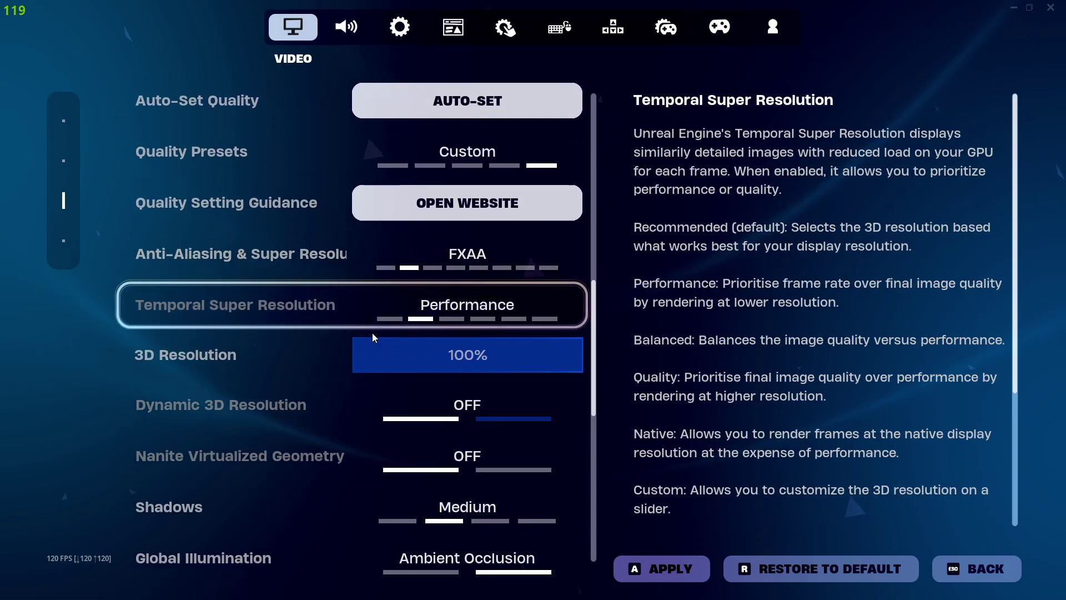
scroll(385, 319, "down", 2)
scroll(380, 311, "up", 5)
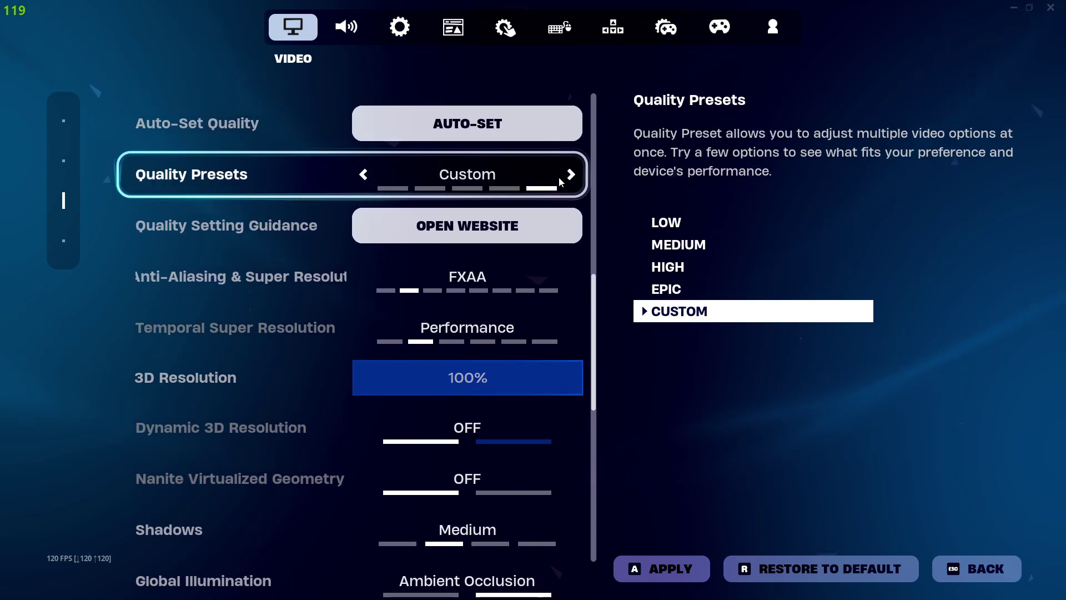
left_click(570, 176)
scroll(481, 287, "down", 10)
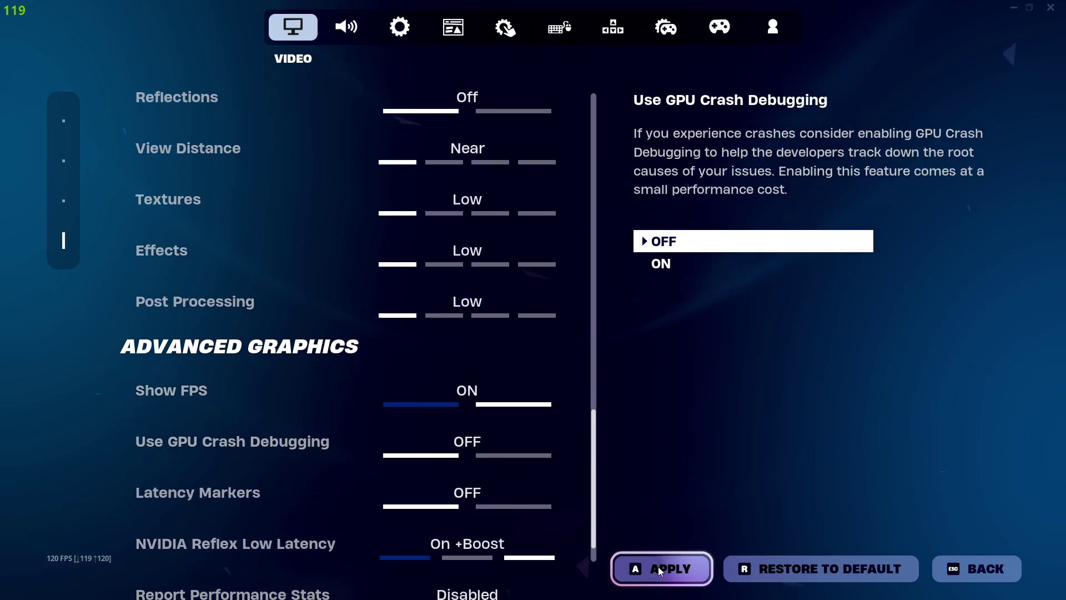
left_click(659, 567)
left_click(584, 434)
- Raise the 3D Resolution to 100% and apply the change
scroll(499, 336, "up", 9)
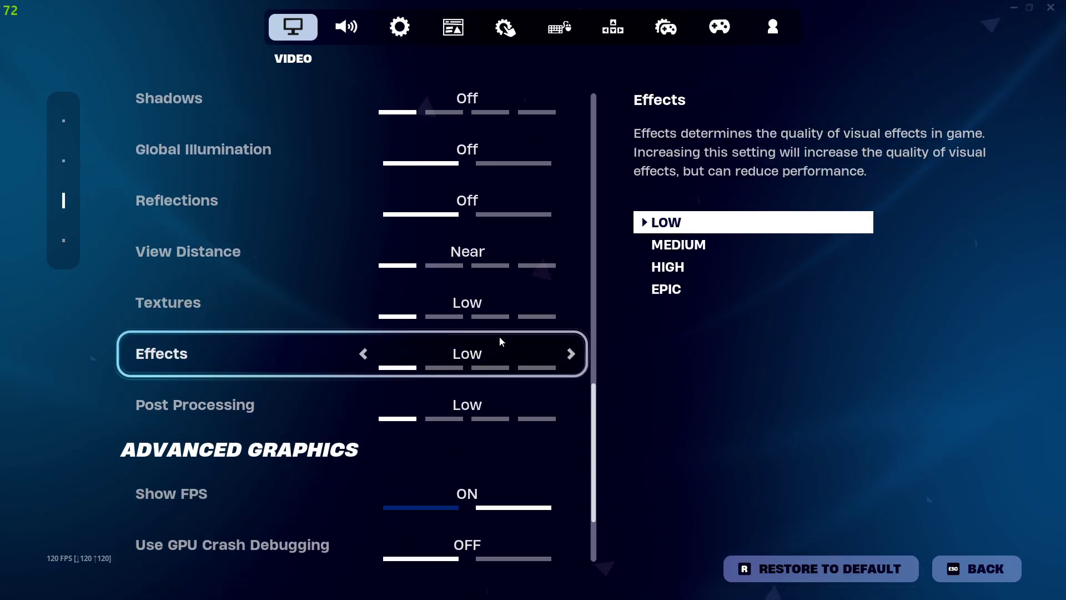
left_click_drag(461, 327, 619, 336)
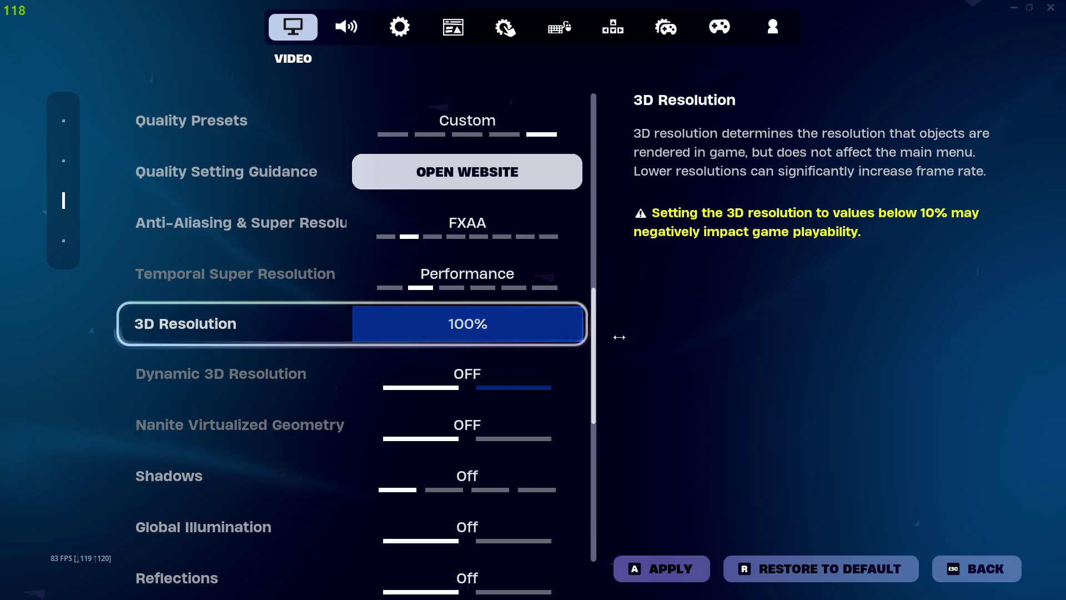
left_click(671, 579)
key("Escape")
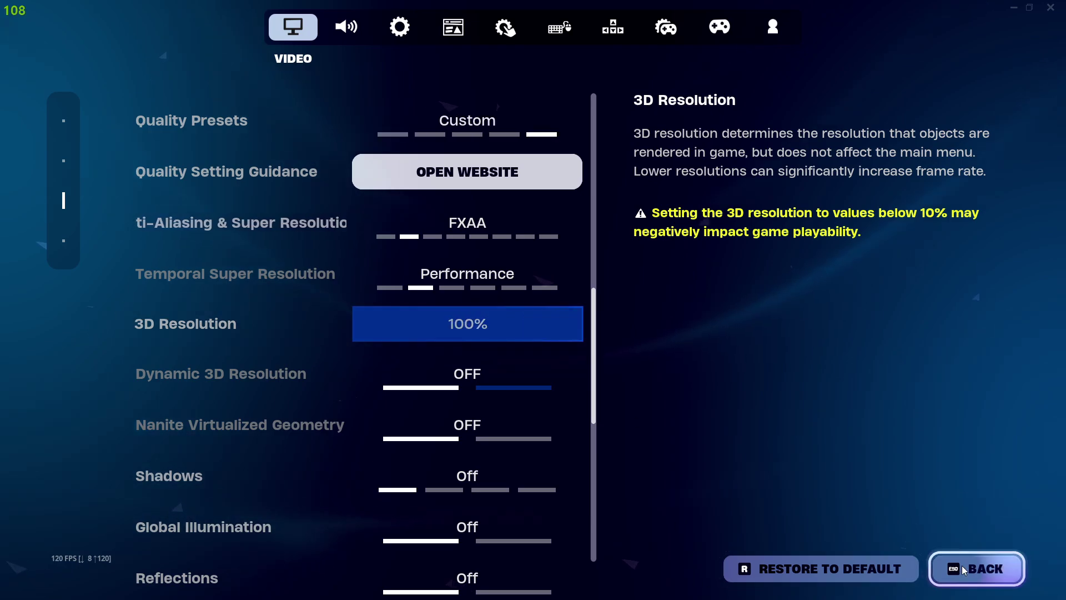